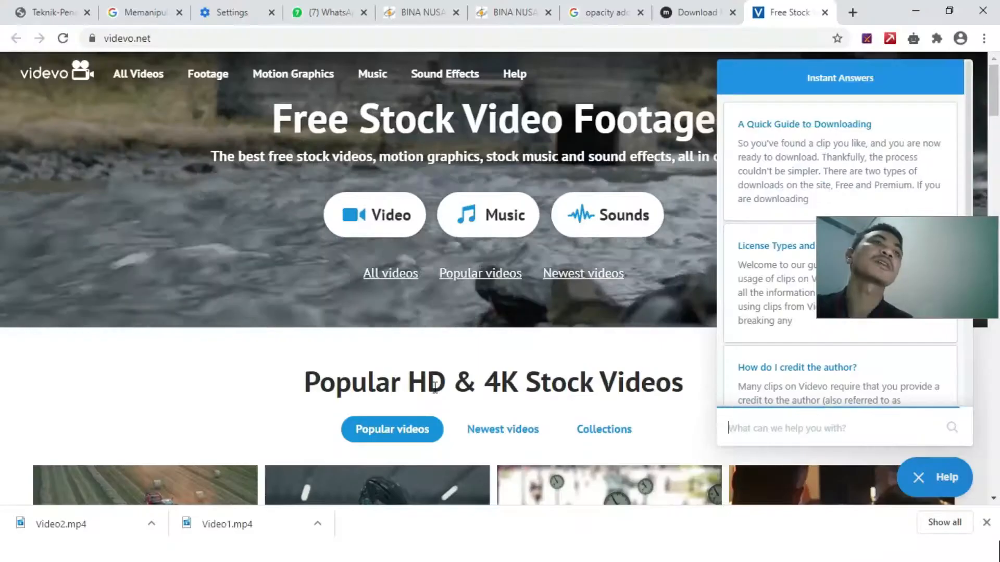
# Return to the Mixkit drone videos page and show the downloaded Video2.mp4 in its folder
pyautogui.click(692, 11)
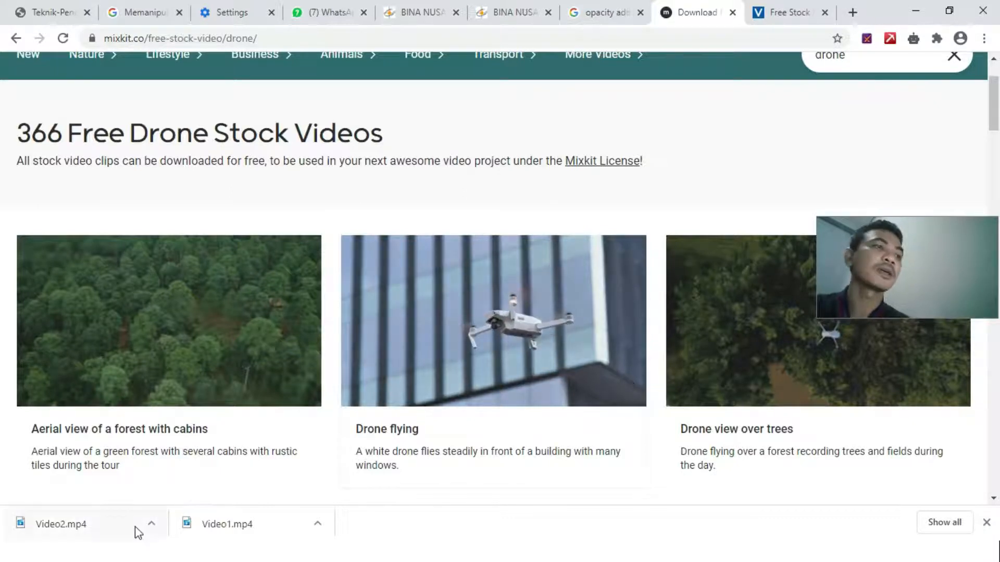
pyautogui.click(152, 523)
pyautogui.click(224, 473)
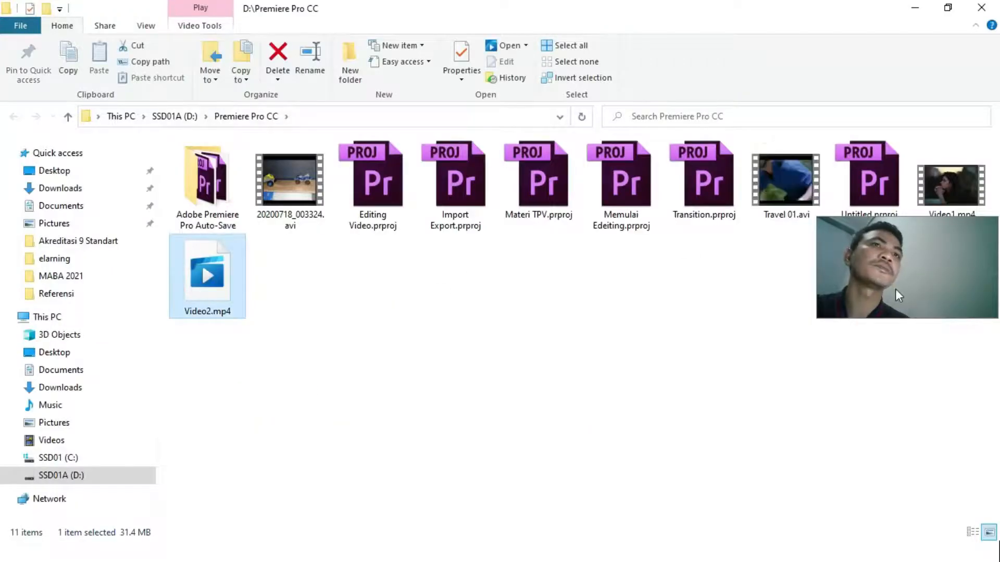
pyautogui.moveTo(945, 261); pyautogui.dragTo(944, 283)
# Preview Video1.mp4 in VLC media player and close the player
pyautogui.click(948, 204)
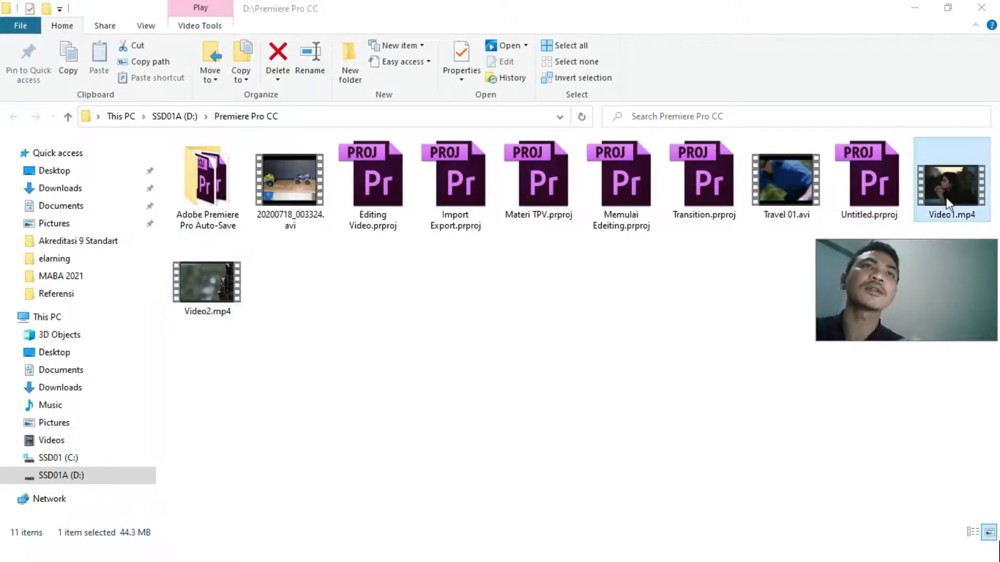
pyautogui.rightClick(949, 204)
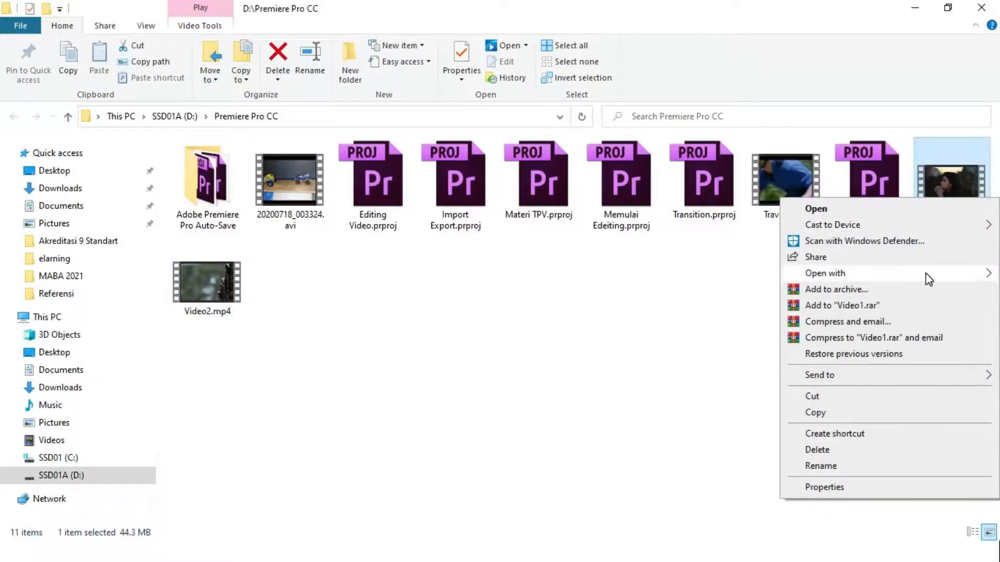
pyautogui.moveTo(855, 275)
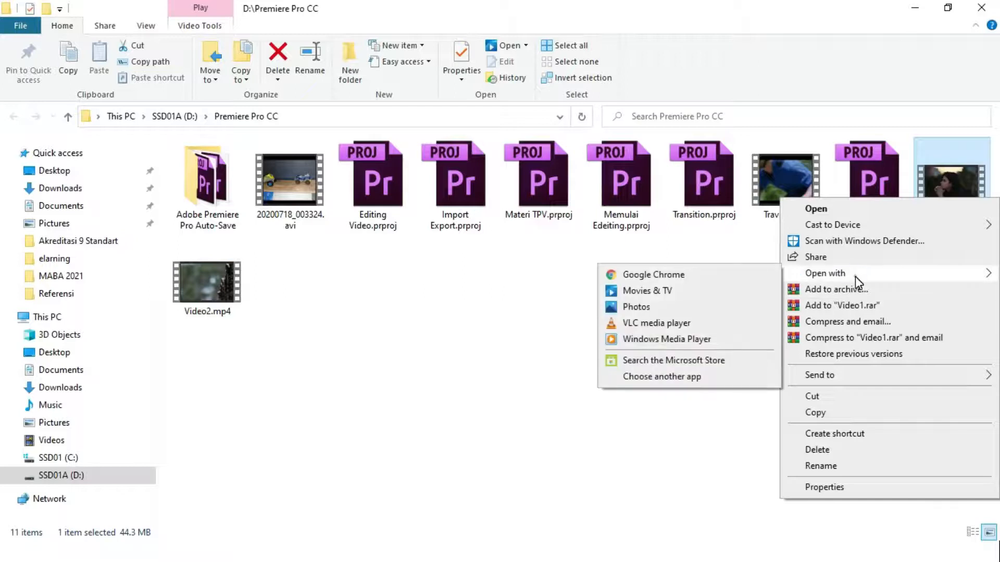
pyautogui.click(658, 323)
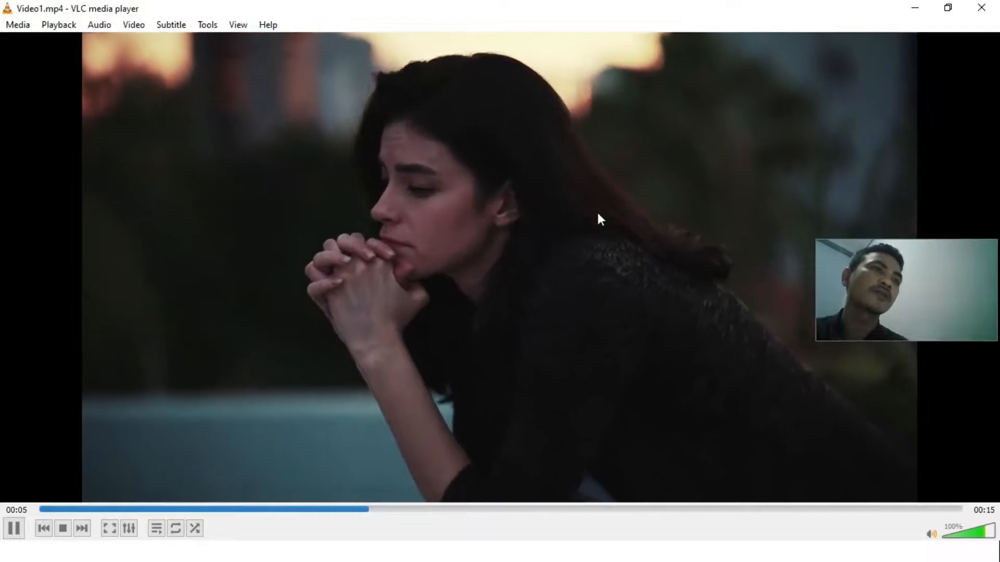
pyautogui.click(980, 10)
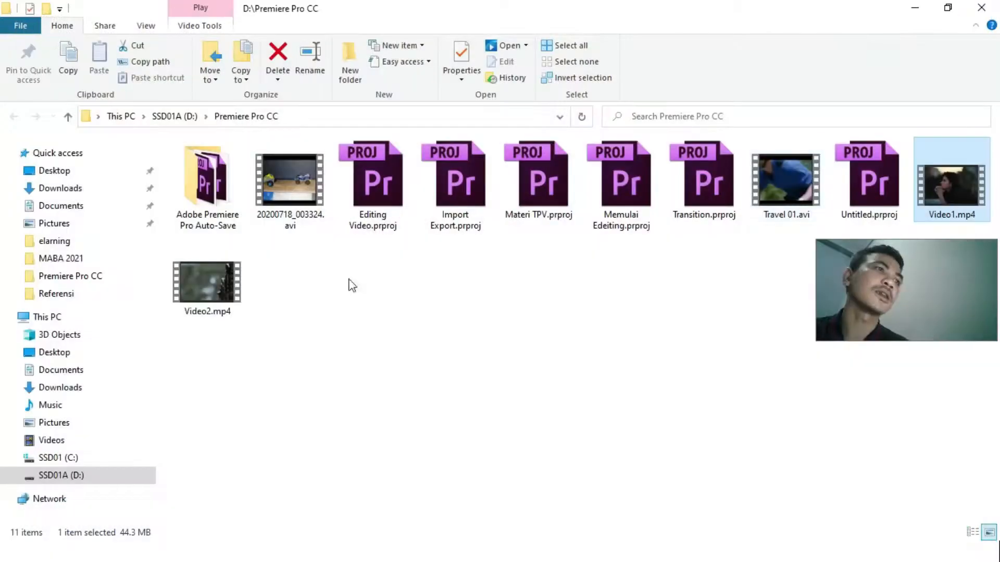
# Play Video2.mp4 in VLC media player to preview it and close the player
pyautogui.click(206, 294)
pyautogui.rightClick(207, 297)
pyautogui.moveTo(350, 313)
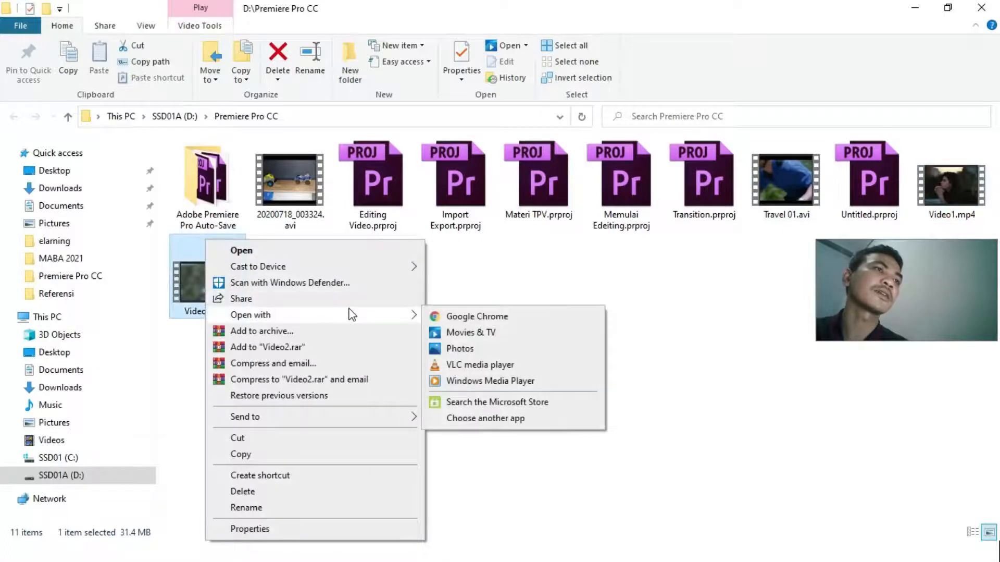
pyautogui.click(486, 365)
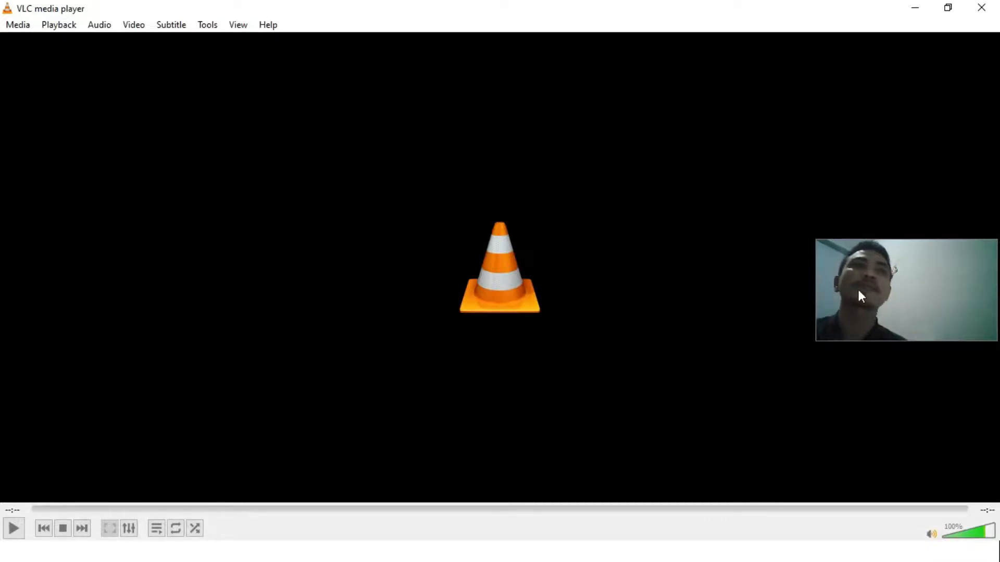
pyautogui.click(982, 8)
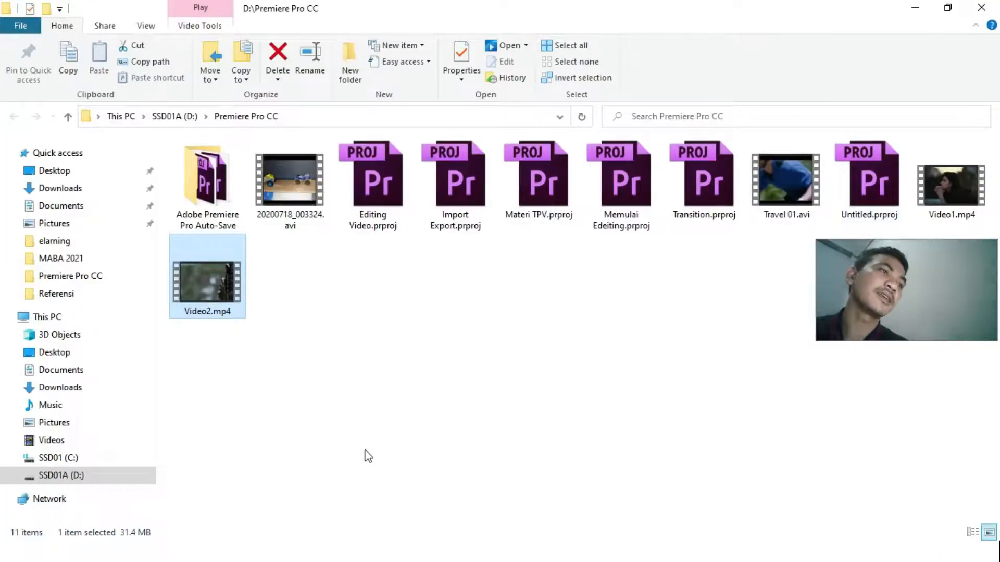
# Switch to Adobe Premiere Pro and start a media import, browsing to the SSD01A (D:) drive
pyautogui.hotkey('alt', 'Tab')
pyautogui.hotkey('alt', 'Tab')
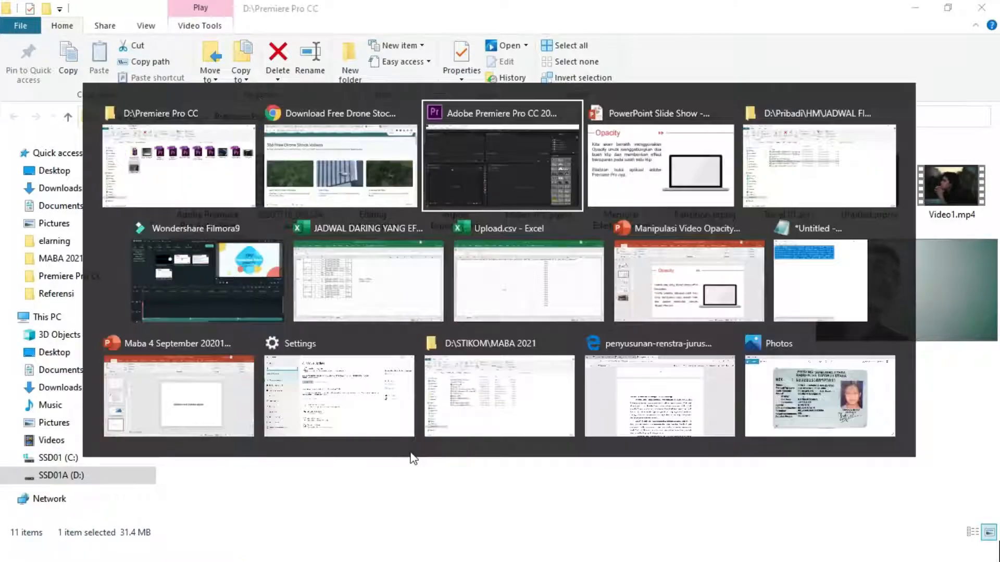
pyautogui.click(11, 24)
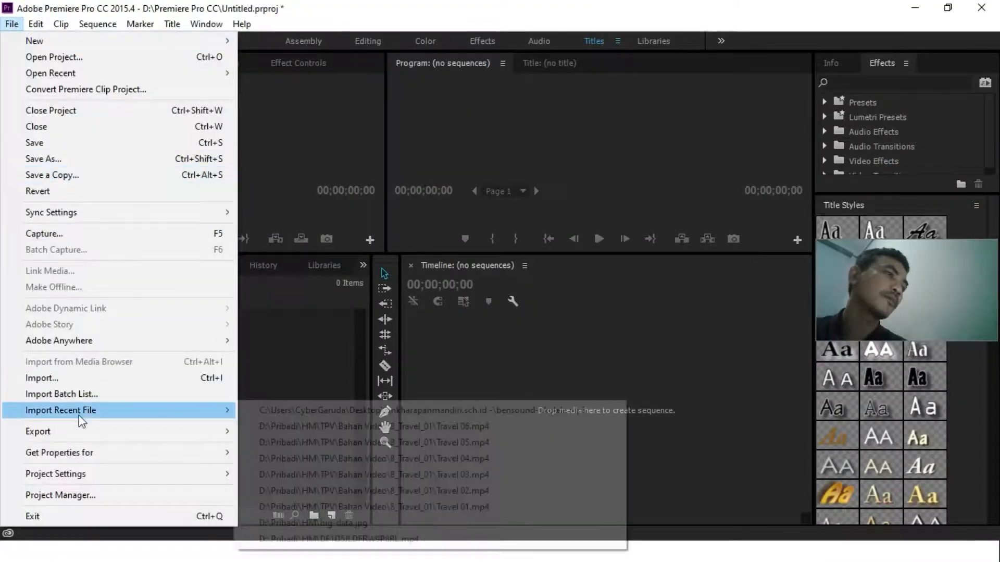
pyautogui.moveTo(78, 432)
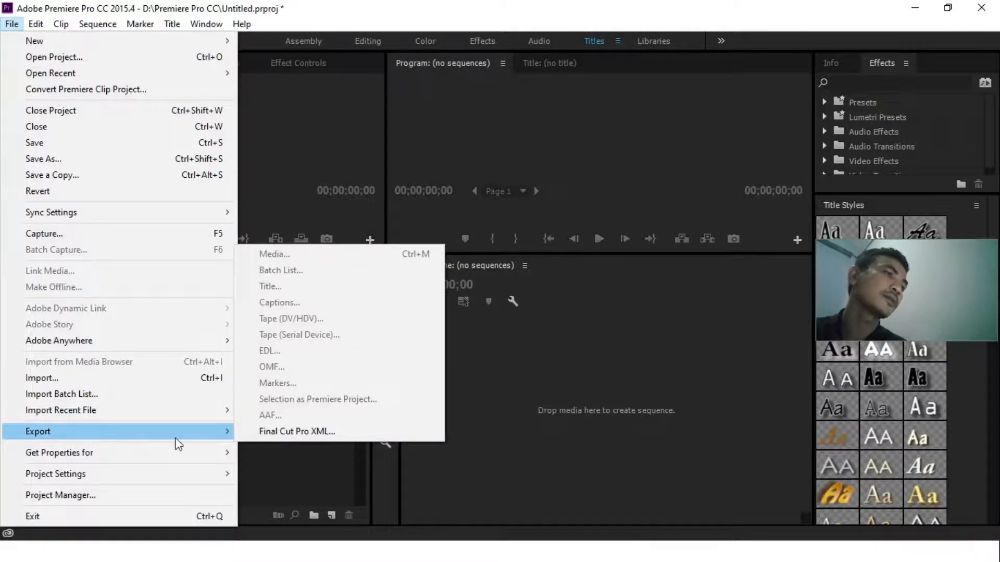
pyautogui.click(117, 379)
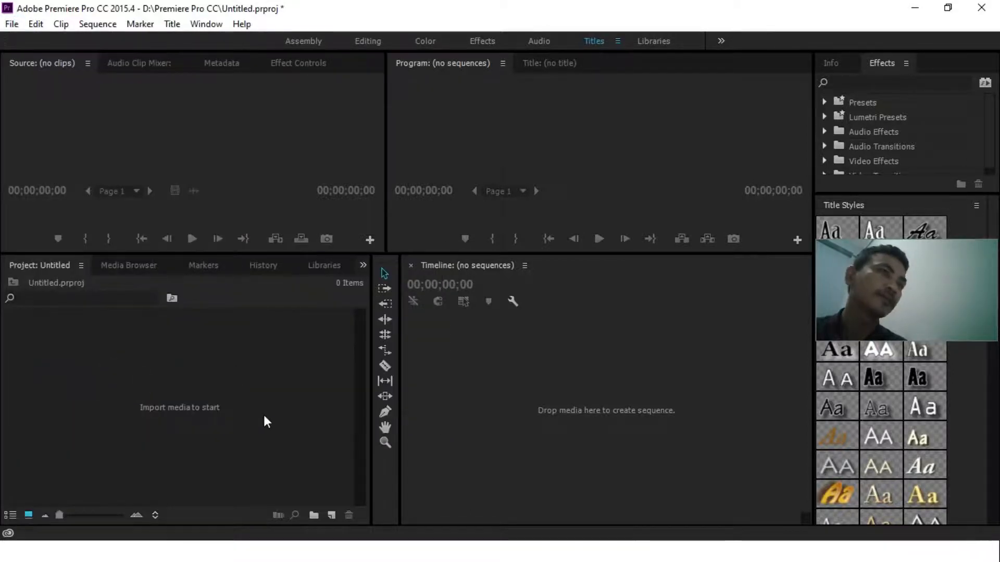
pyautogui.moveTo(116, 211); pyautogui.dragTo(112, 280)
pyautogui.click(84, 281)
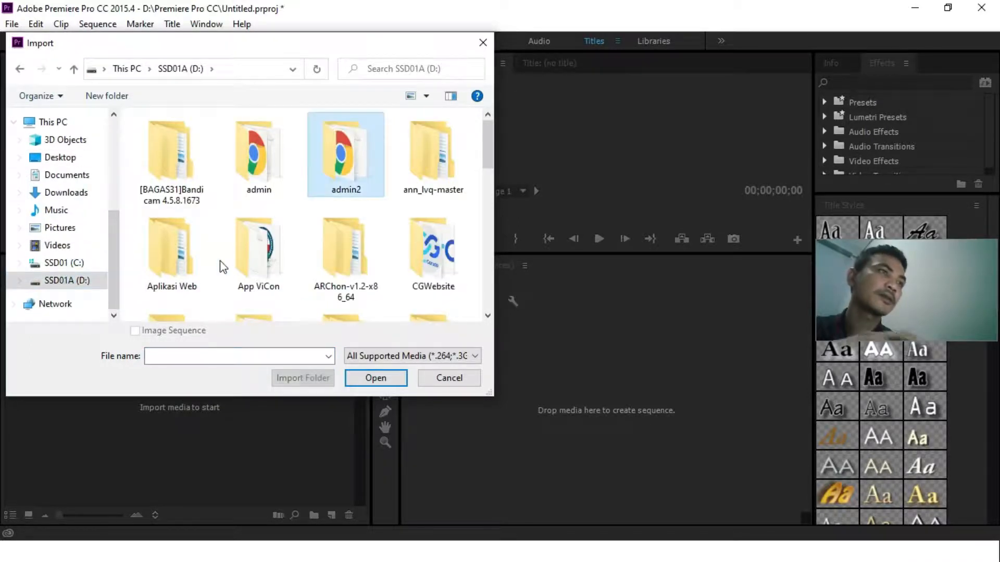
pyautogui.press('p')
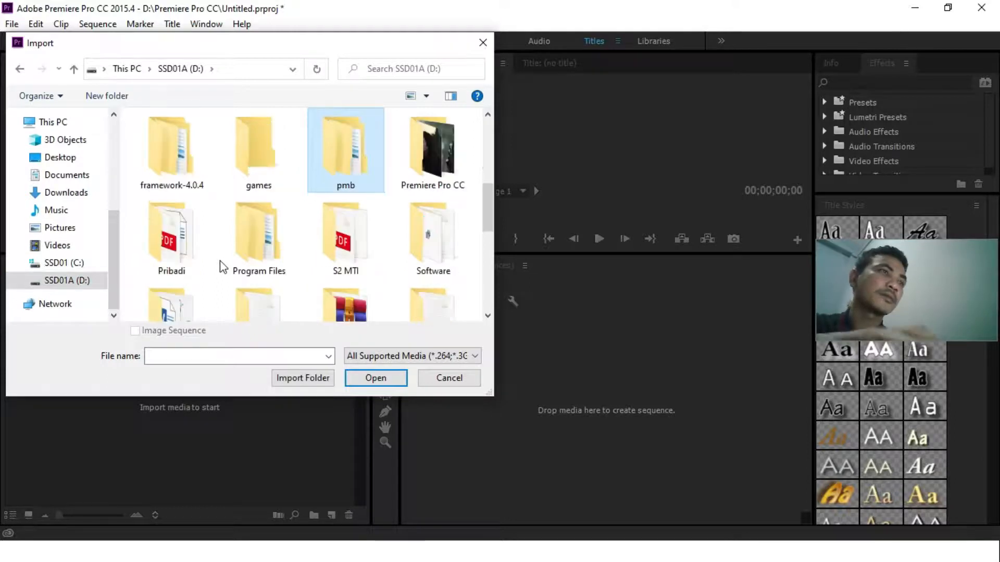
pyautogui.press('Down')
pyautogui.press('Left')
pyautogui.press('Left')
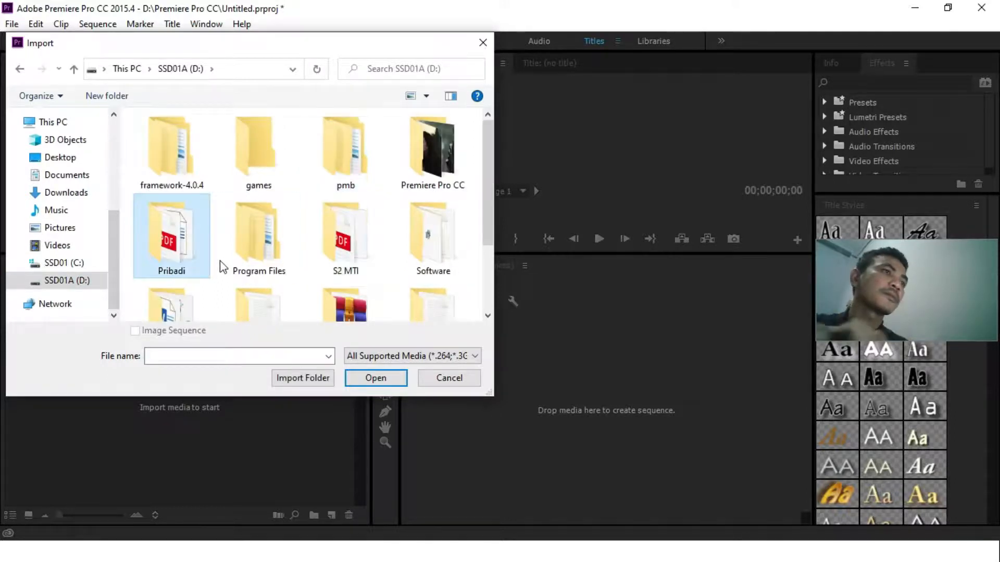
pyautogui.press('Return')
pyautogui.press('n')
pyautogui.press('Left')
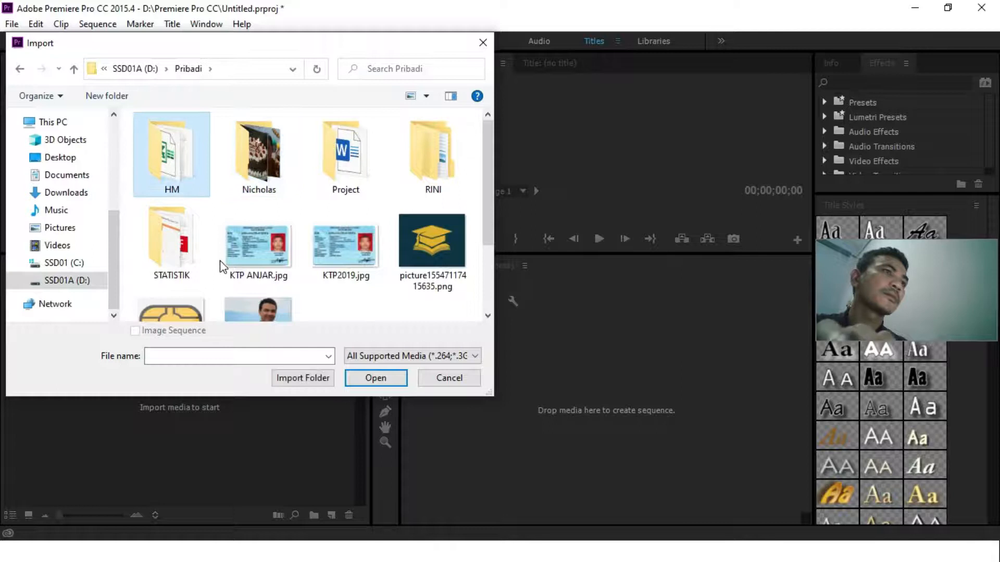
pyautogui.press('Return')
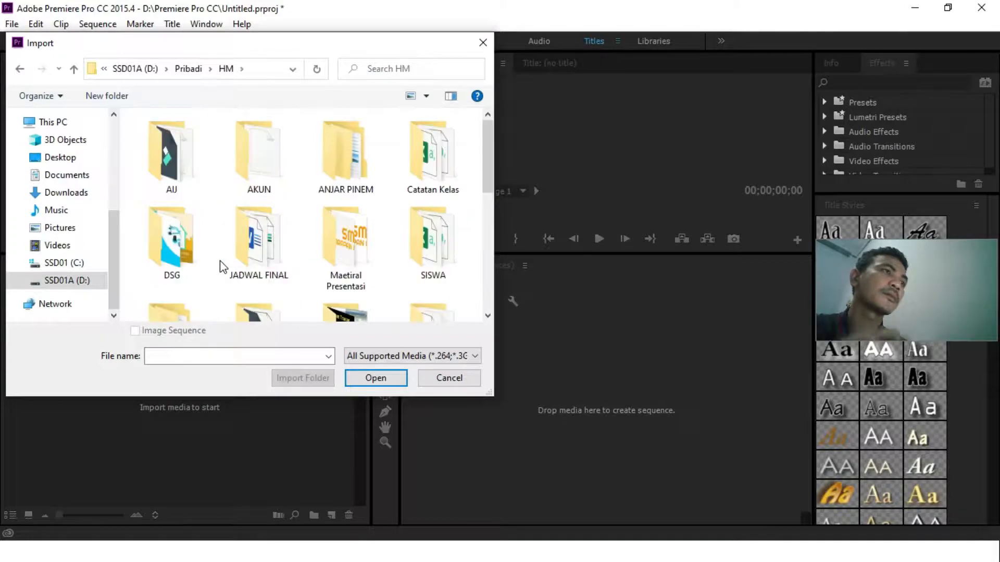
# Import Video1.mp4 and Video2.mp4 from the Premiere Pro CC folder on drive D: into the project
pyautogui.click(81, 281)
pyautogui.press('Left')
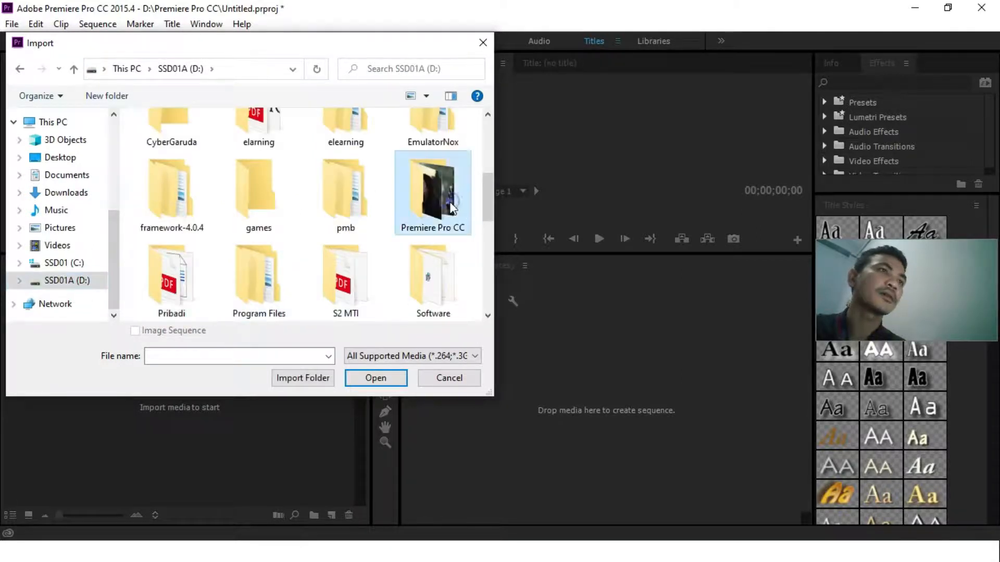
pyautogui.press('Return')
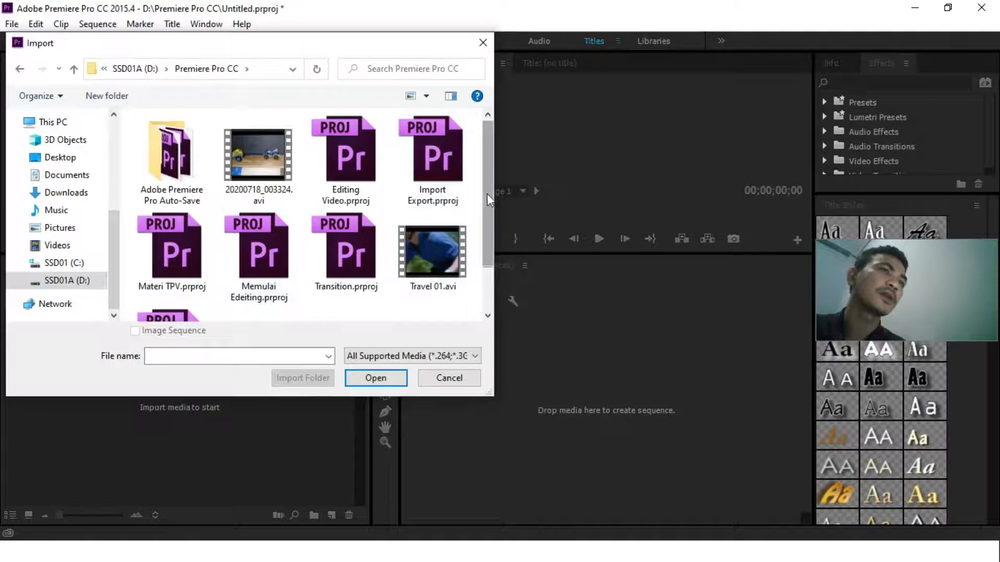
pyautogui.scroll(-2, 486, 193)
pyautogui.click(269, 266)
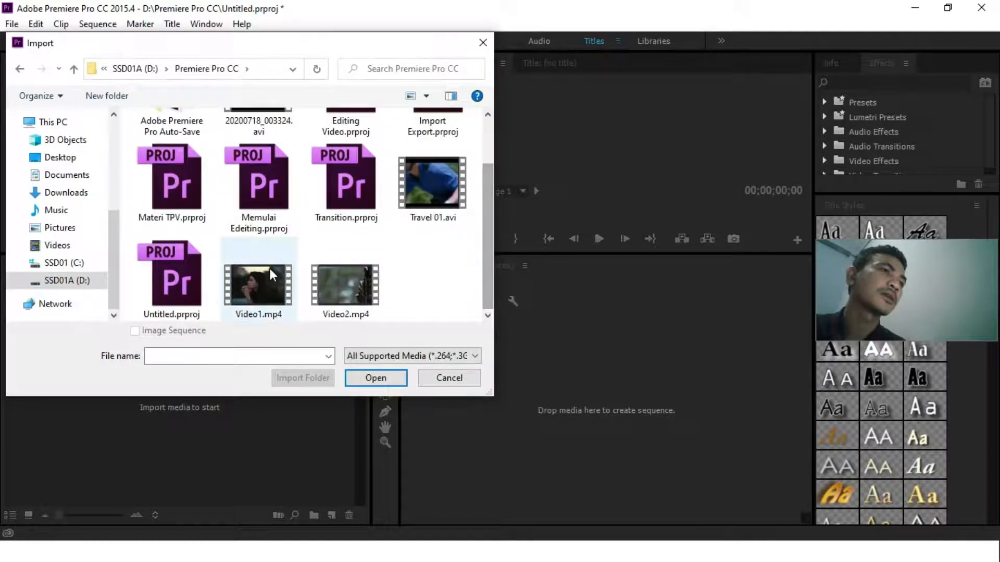
pyautogui.keyDown('ctrl'); pyautogui.click(344, 286); pyautogui.keyUp('ctrl')
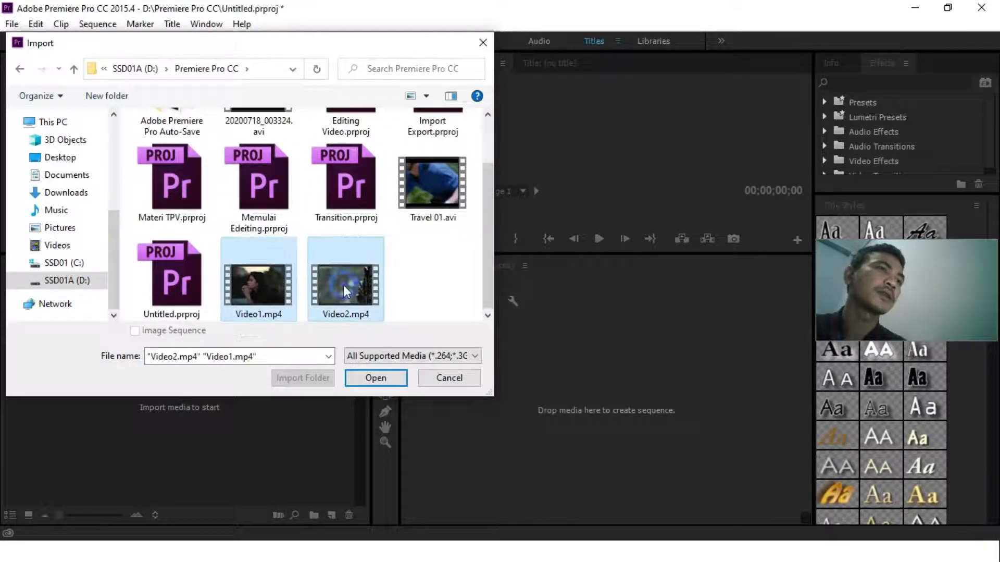
pyautogui.click(371, 378)
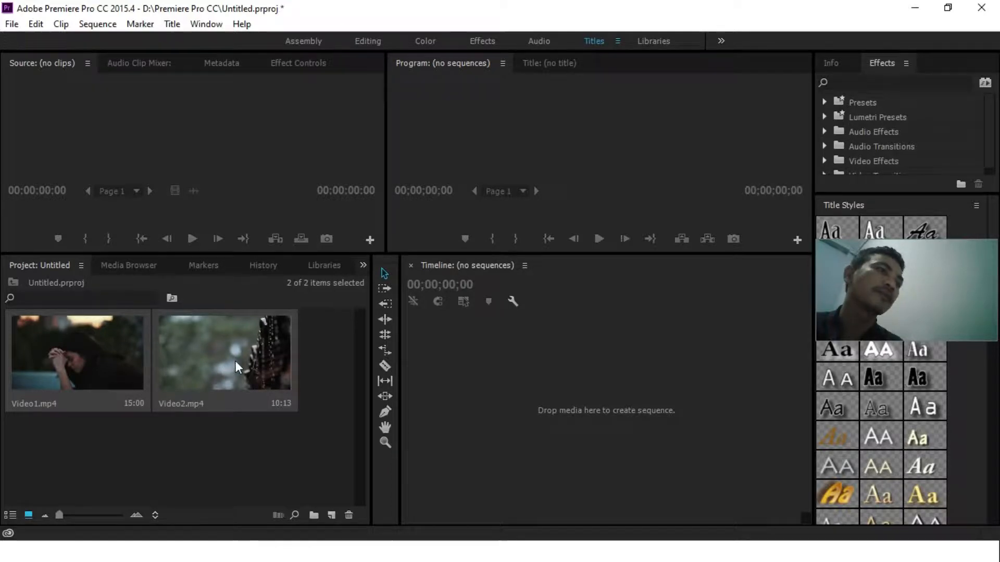
# Load Video2.mp4 in the source monitor and create a sequence from it on the empty timeline
pyautogui.doubleClick(235, 361)
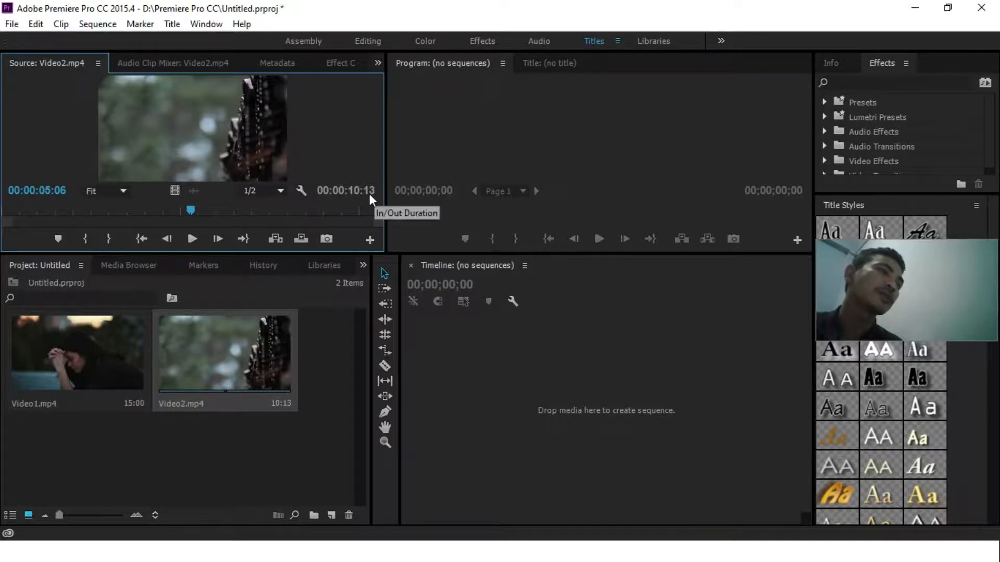
pyautogui.moveTo(214, 356); pyautogui.dragTo(423, 403)
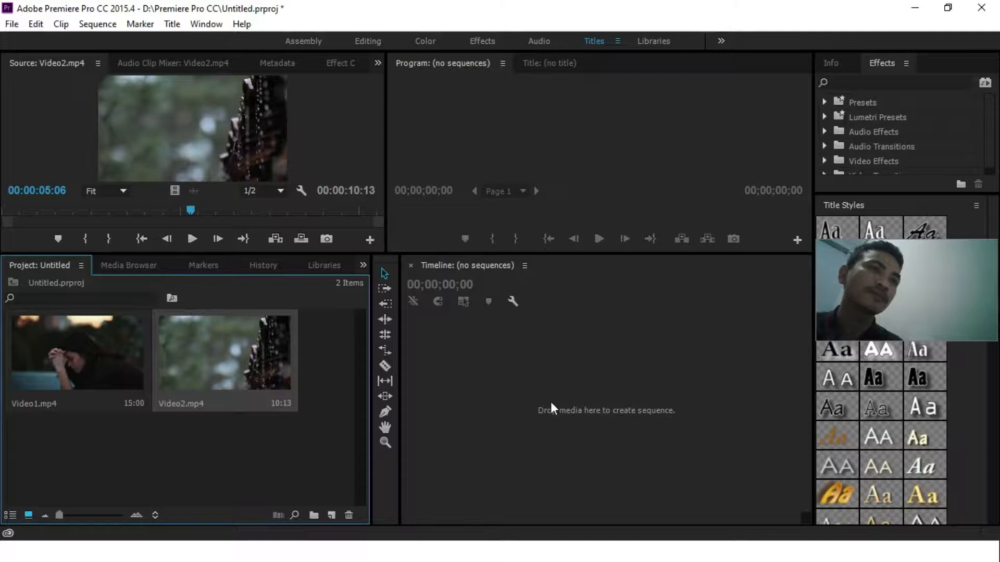
pyautogui.moveTo(550, 399); pyautogui.dragTo(550, 400)
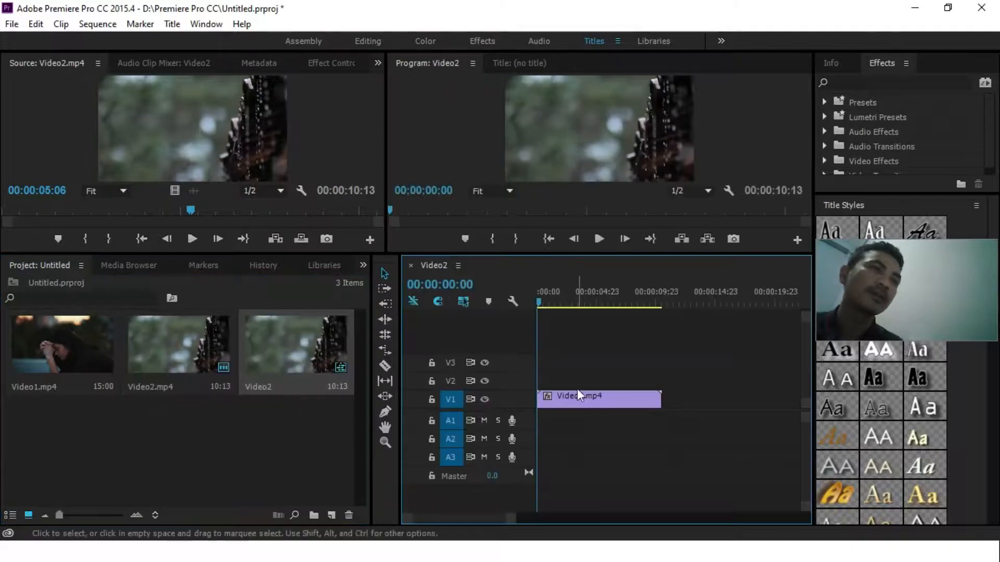
# Select the Video2.mp4 clip on track V1 and show its Opacity settings in Effect Controls
pyautogui.click(577, 398)
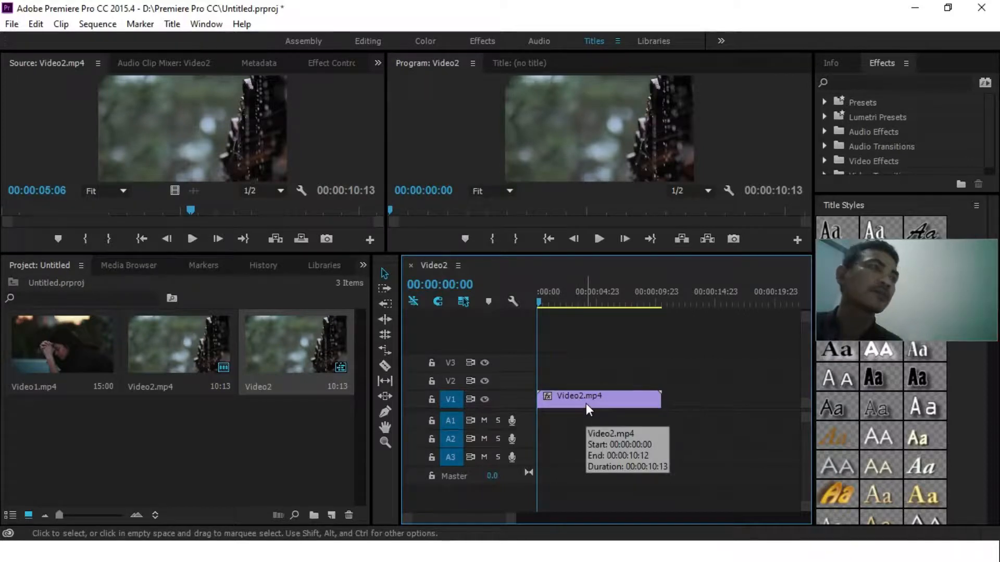
pyautogui.doubleClick(586, 402)
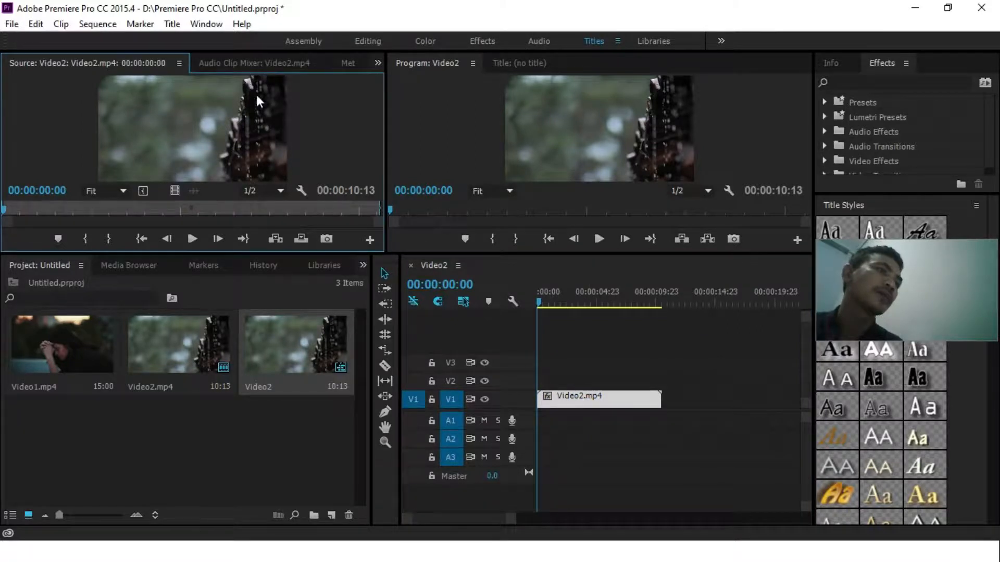
pyautogui.click(378, 63)
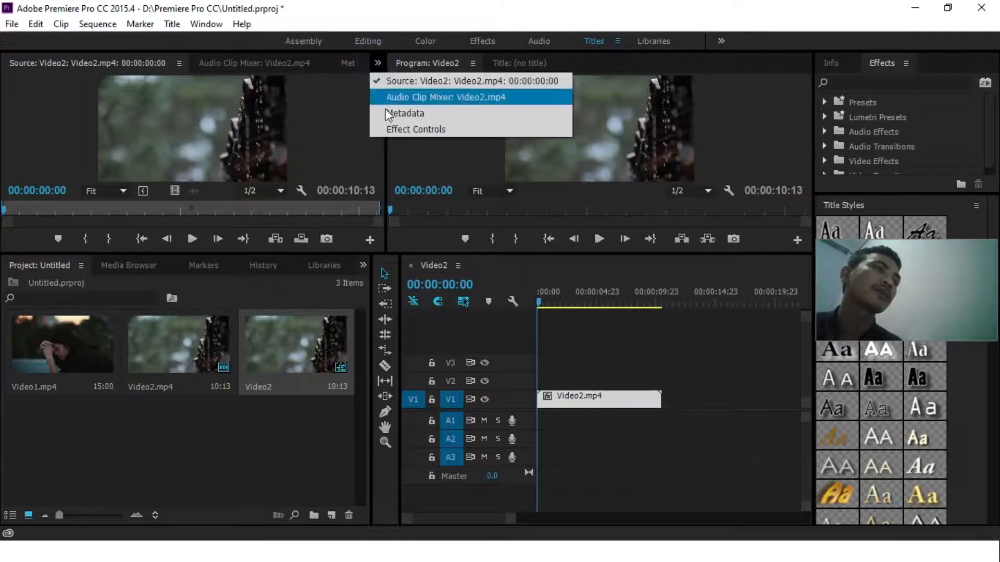
pyautogui.click(392, 129)
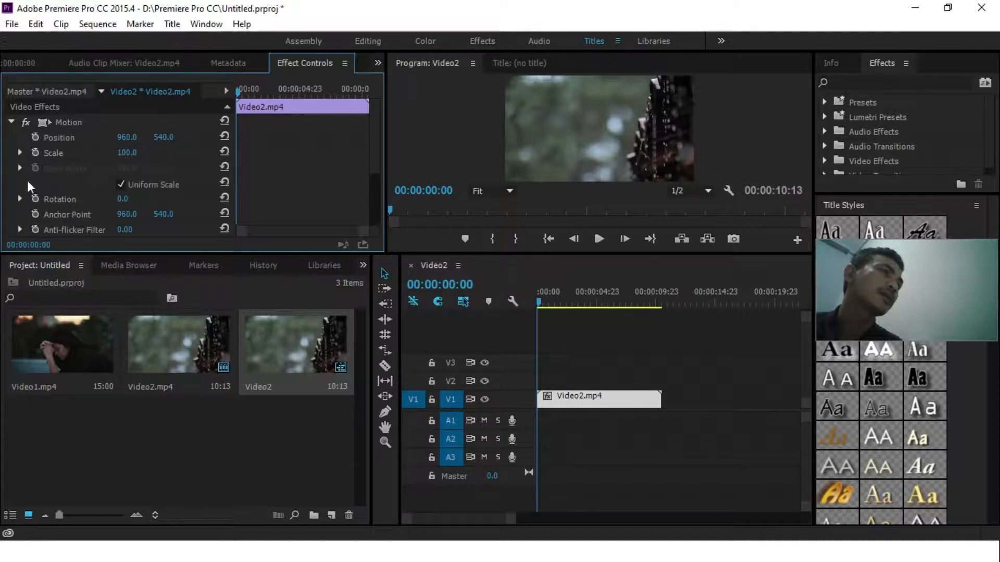
pyautogui.moveTo(376, 158); pyautogui.dragTo(377, 199)
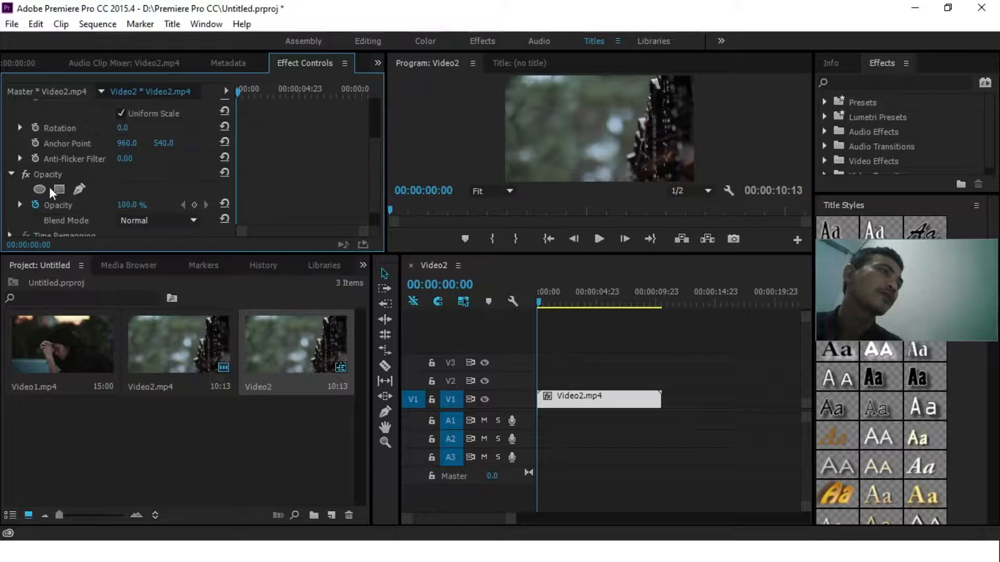
# Set the Video2.mp4 clip's opacity to 0% at the sequence start and reset it to the default
pyautogui.click(137, 206)
pyautogui.write('0')
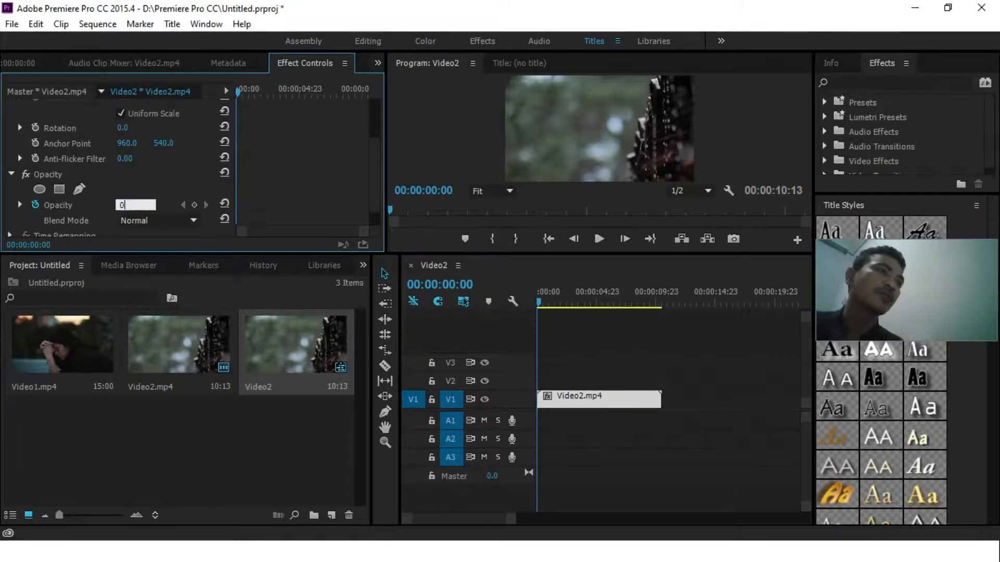
pyautogui.click(593, 397)
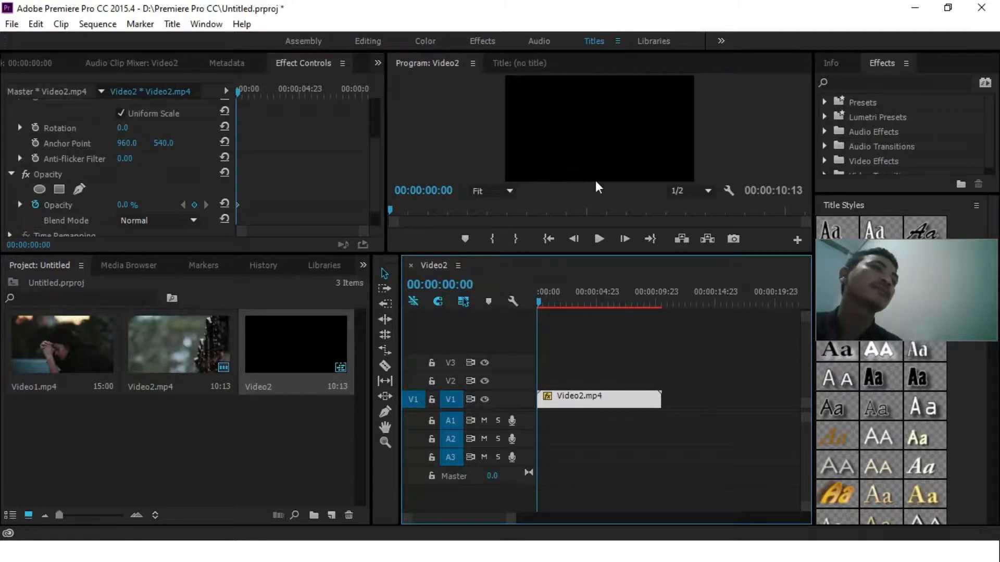
pyautogui.click(224, 204)
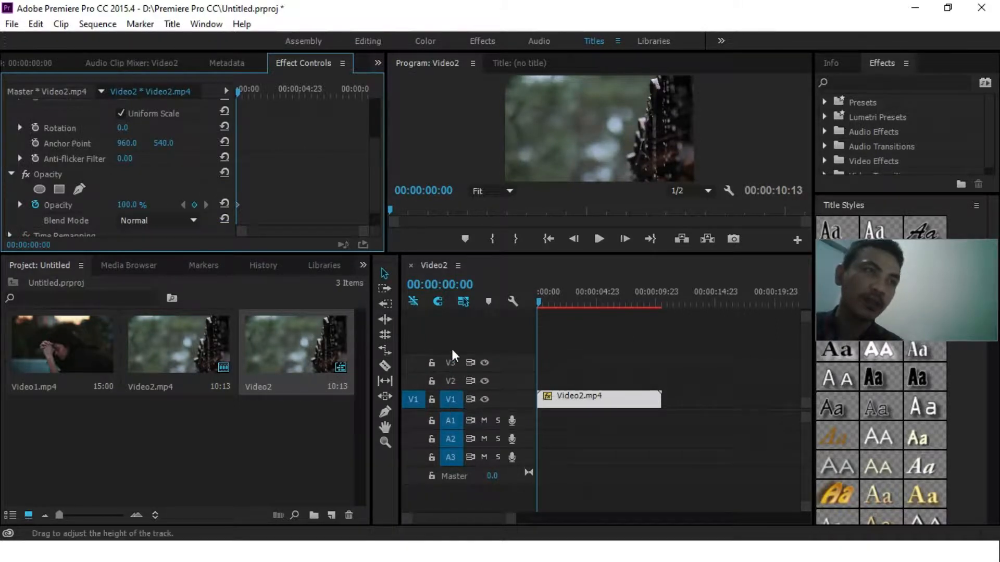
# Load Video1.mp4 in the source monitor and mark its in point at 00:00:02:00 and out point at 00:00:09:01
pyautogui.click(65, 345)
pyautogui.doubleClick(67, 349)
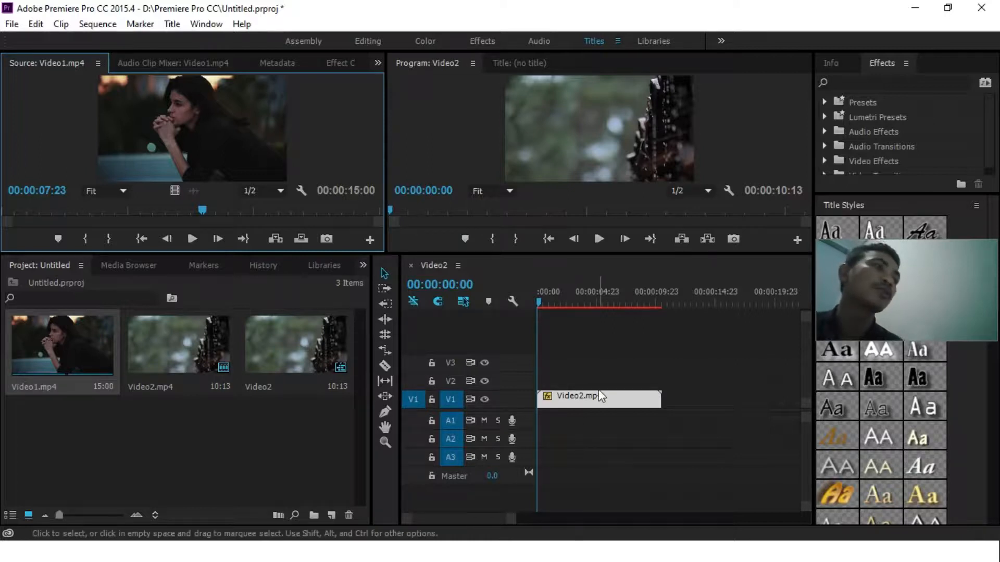
pyautogui.moveTo(203, 211); pyautogui.dragTo(55, 210)
pyautogui.click(47, 211)
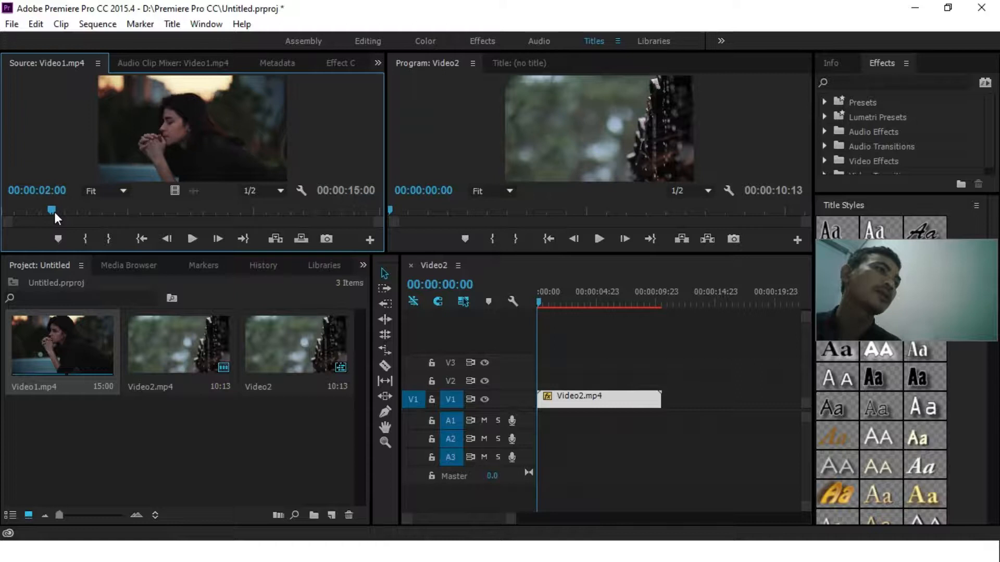
pyautogui.click(80, 235)
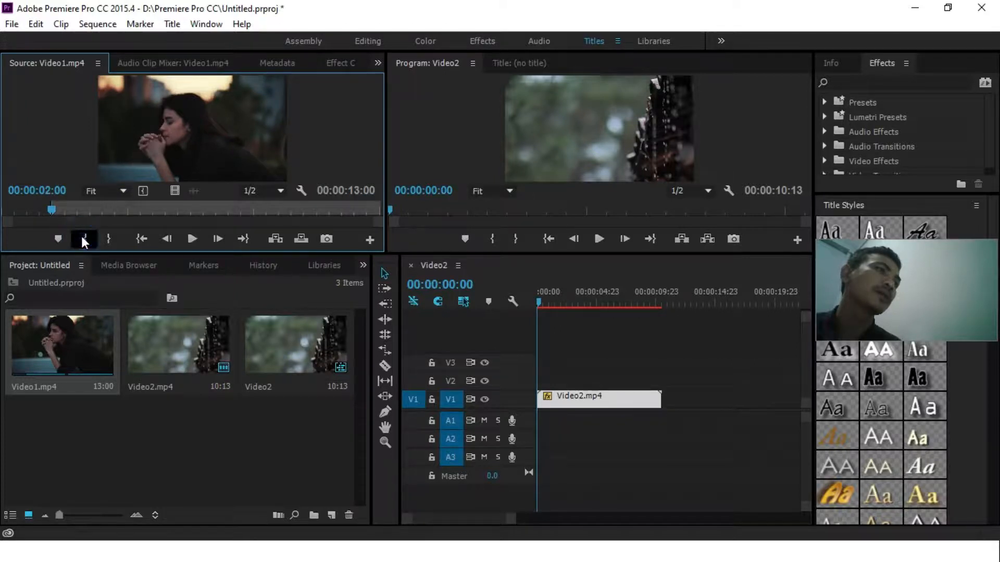
pyautogui.moveTo(50, 209); pyautogui.dragTo(229, 211)
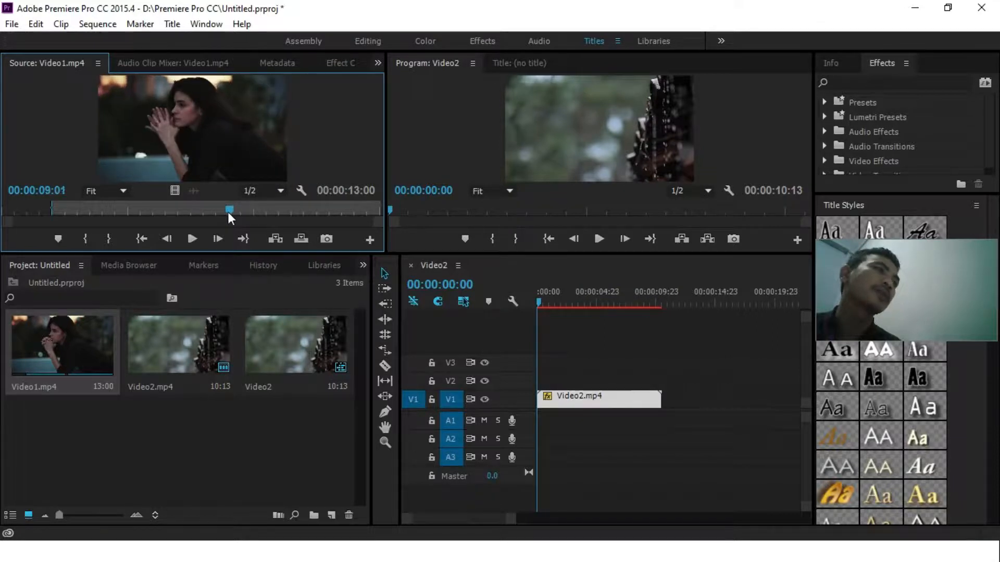
pyautogui.click(109, 237)
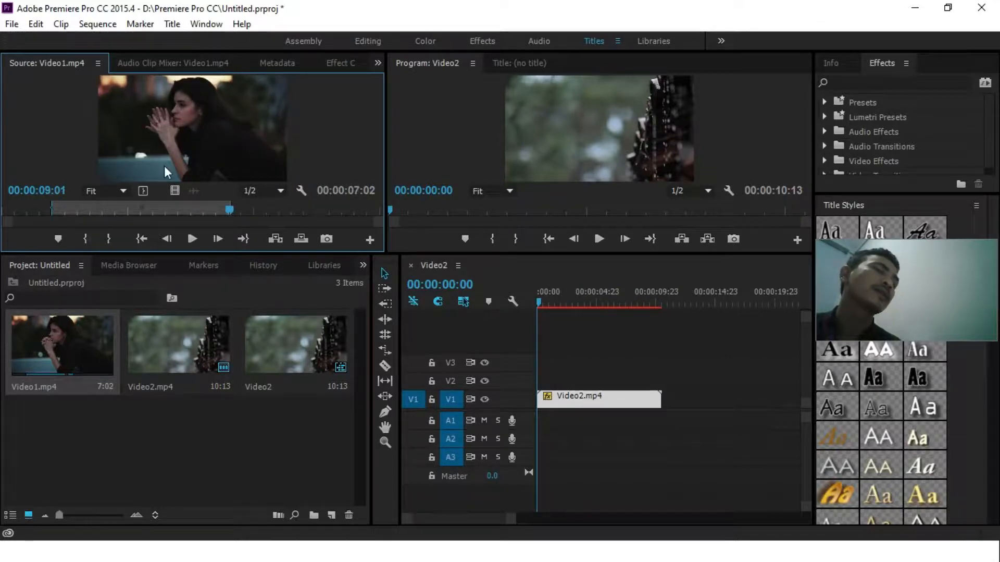
# Place the marked section of Video1.mp4 on track V2 above Video2.mp4, starting about one second into the sequence
pyautogui.moveTo(167, 153); pyautogui.dragTo(551, 383)
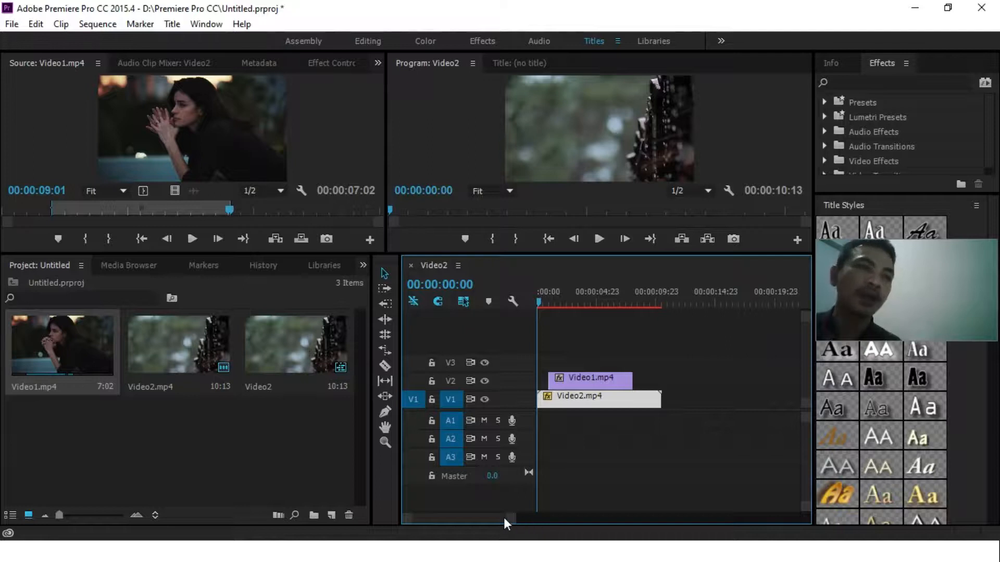
pyautogui.moveTo(533, 516); pyautogui.dragTo(489, 517)
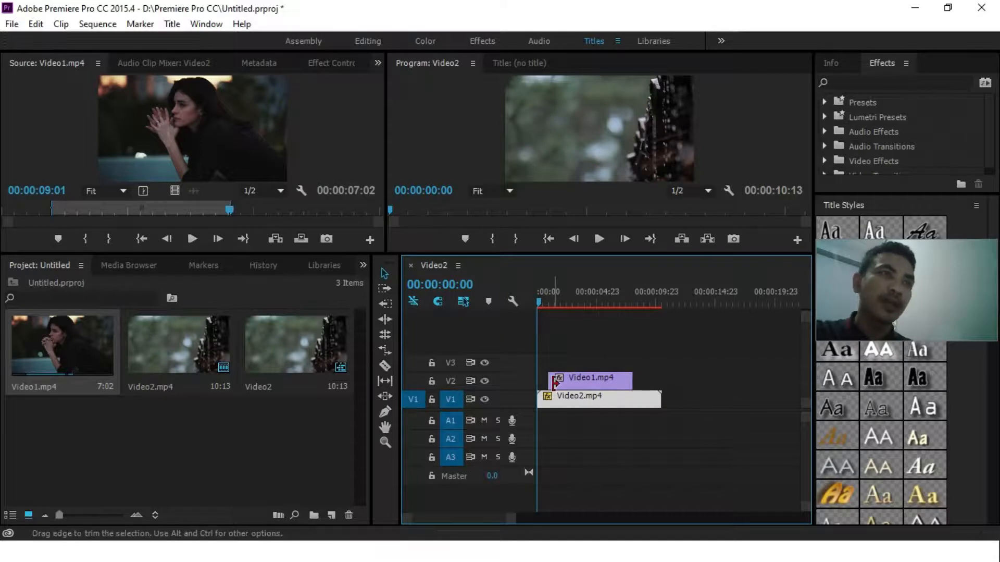
pyautogui.moveTo(511, 518)
pyautogui.mouseDown()
pyautogui.moveTo(526, 518)
pyautogui.moveTo(491, 520)
pyautogui.moveTo(506, 521)
pyautogui.mouseUp()
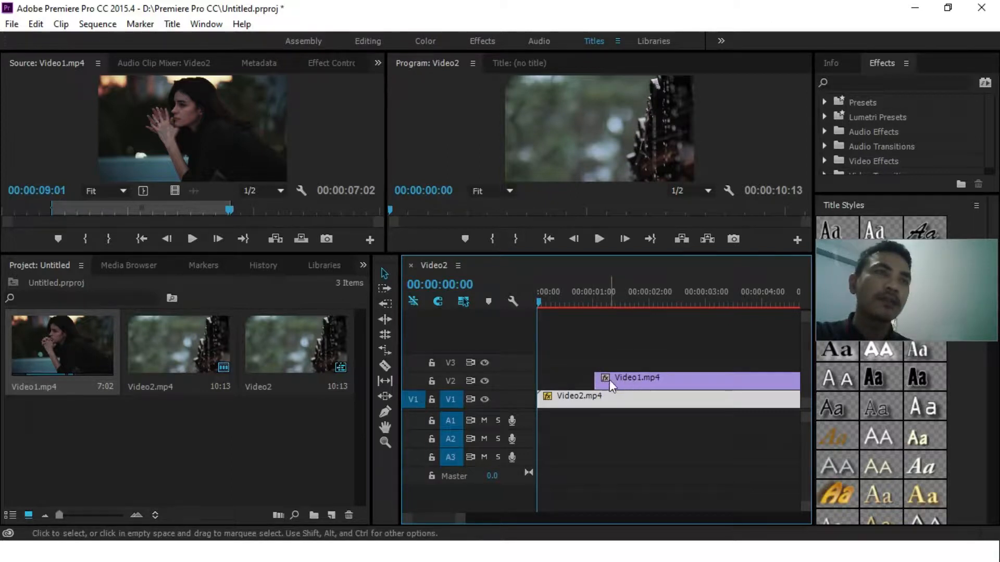
# Play the sequence in the program monitor to preview the stacked clips, stopping near its end
pyautogui.click(597, 240)
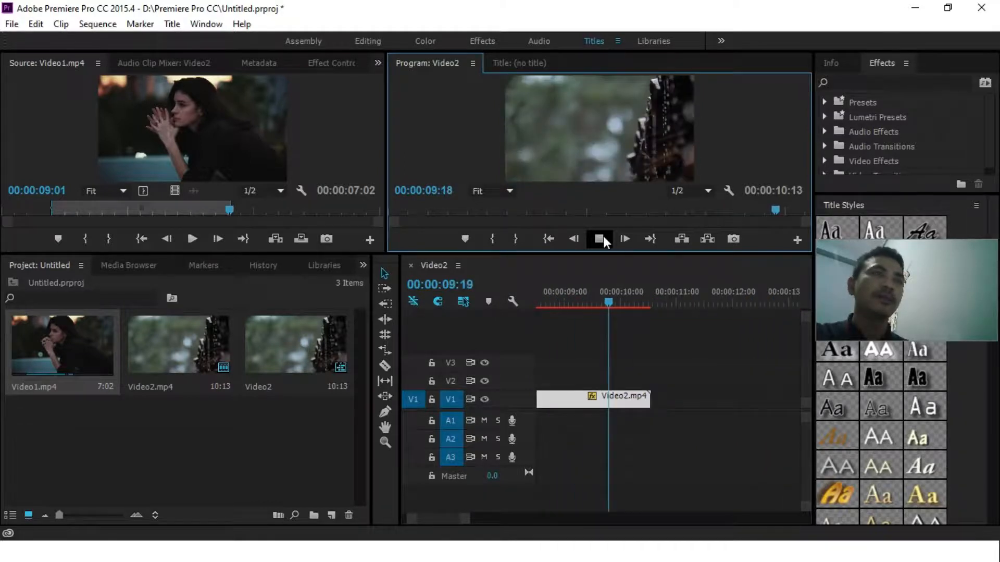
pyautogui.click(604, 236)
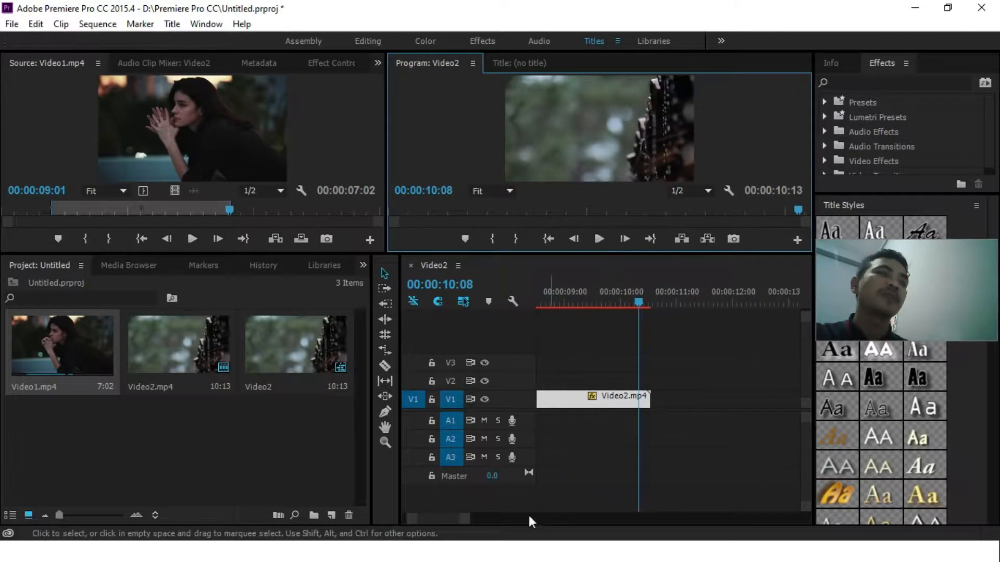
pyautogui.moveTo(467, 525); pyautogui.dragTo(496, 520)
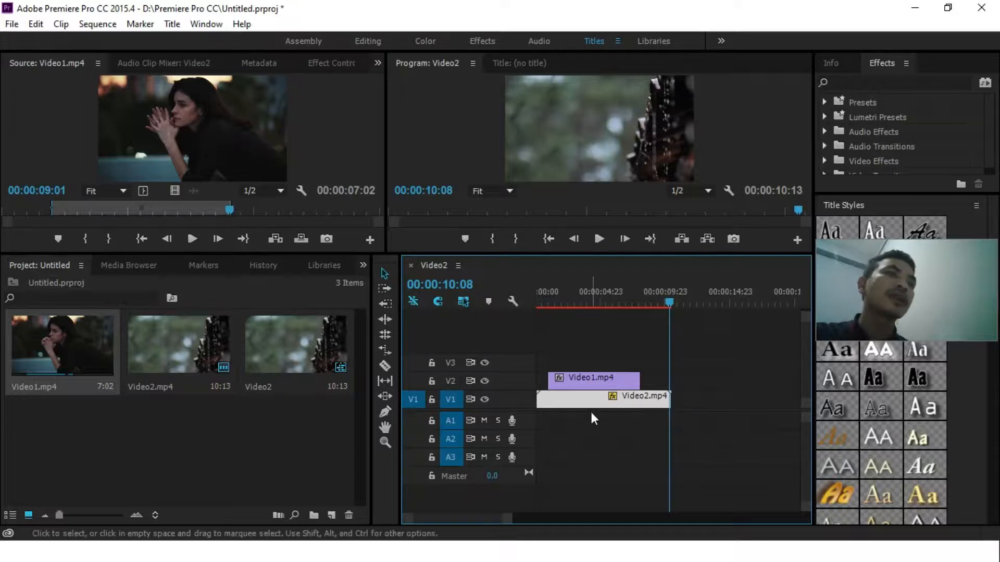
# Select the Video1.mp4 clip on track V2 and show its Opacity settings in a widened Effect Controls panel
pyautogui.click(591, 392)
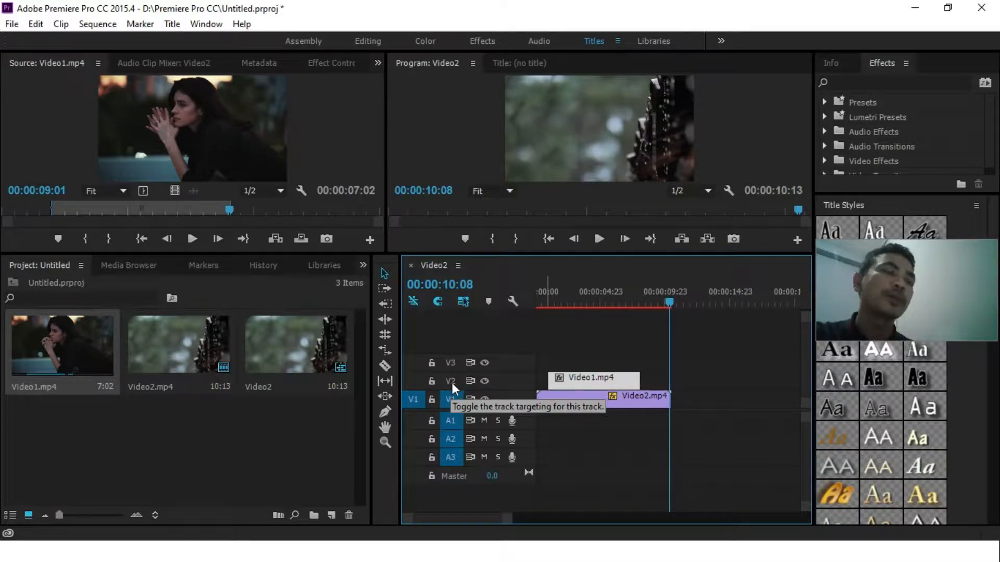
pyautogui.doubleClick(576, 378)
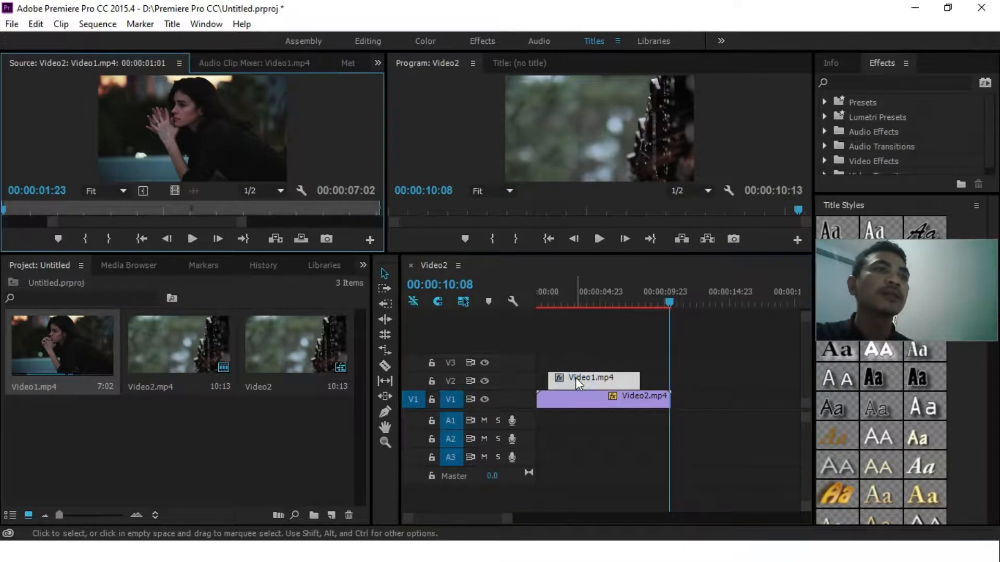
pyautogui.moveTo(383, 69); pyautogui.dragTo(469, 72)
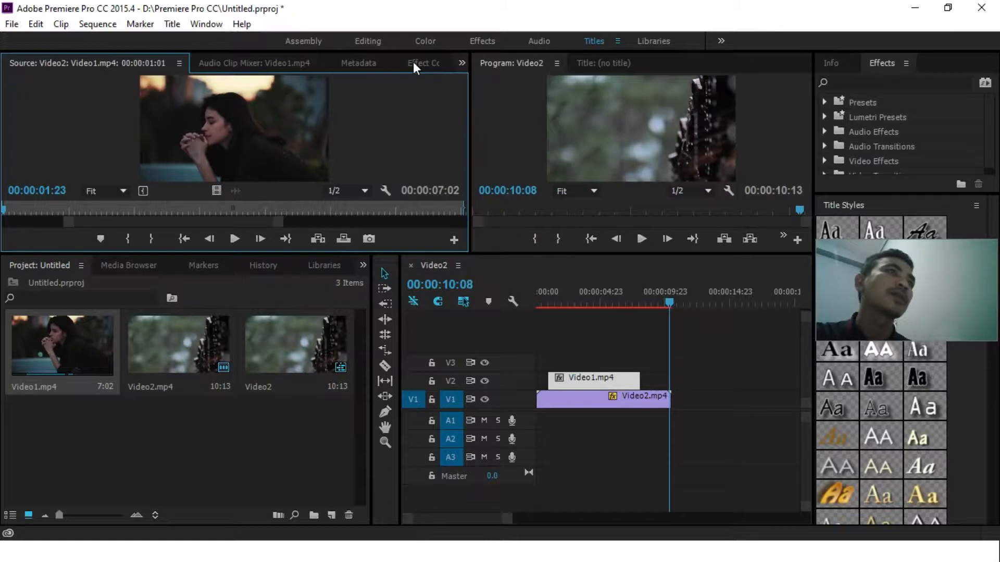
pyautogui.click(461, 61)
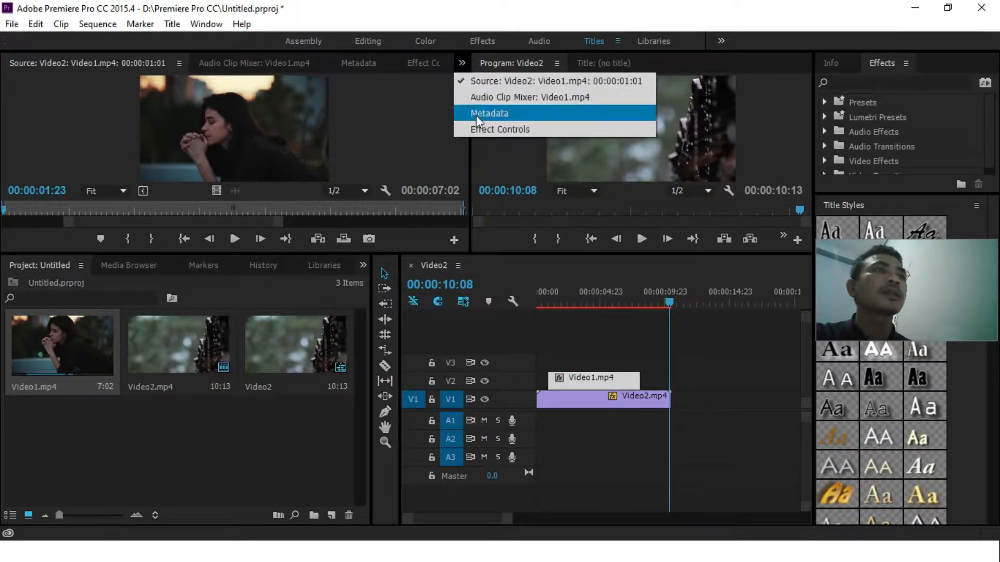
pyautogui.click(482, 127)
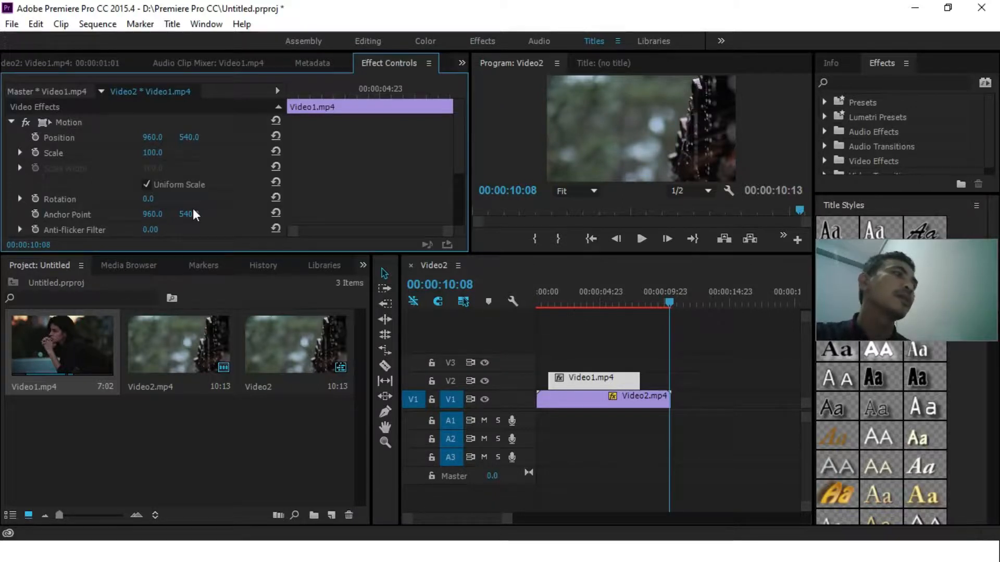
pyautogui.moveTo(458, 151); pyautogui.dragTo(451, 197)
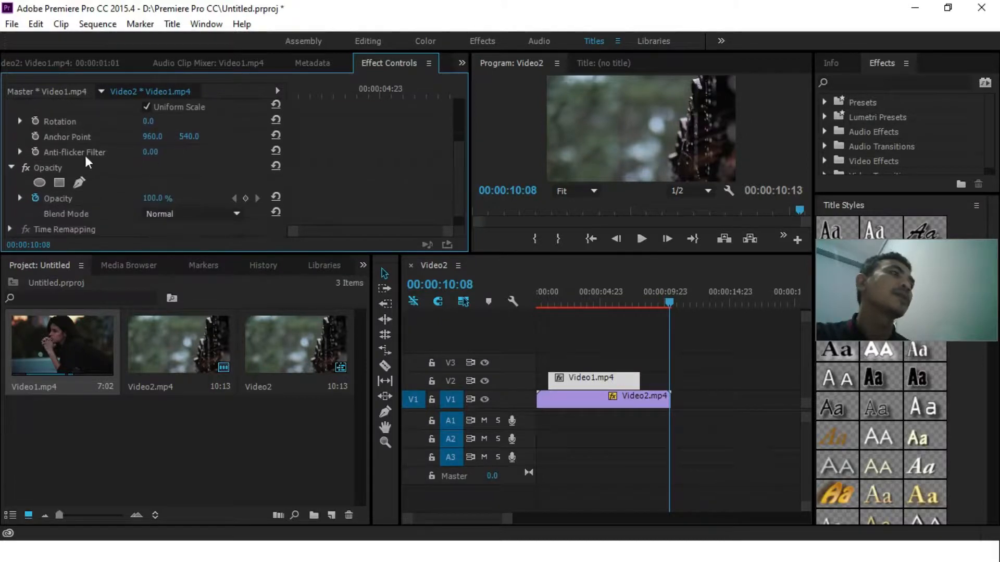
pyautogui.click(46, 168)
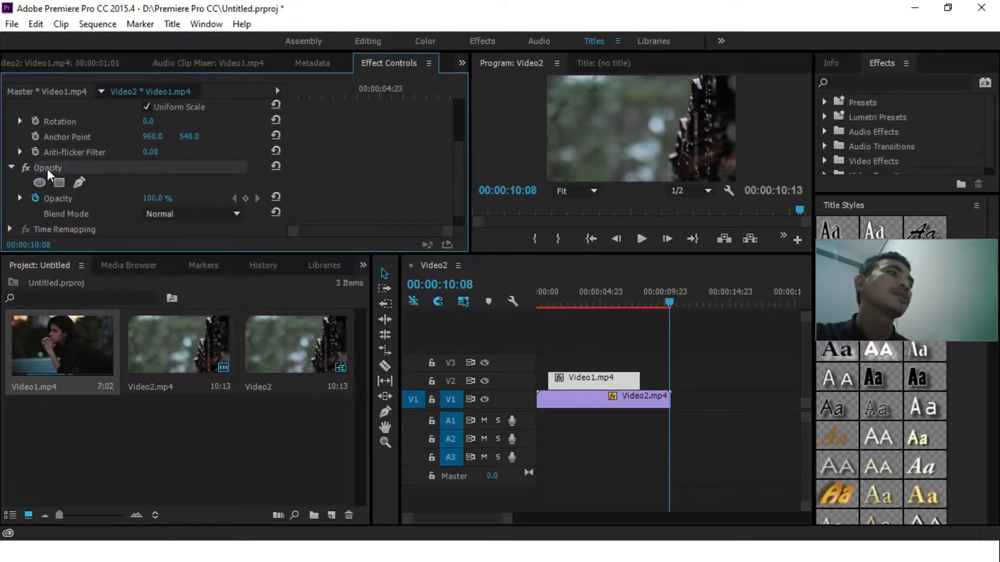
pyautogui.click(20, 198)
pyautogui.click(20, 198)
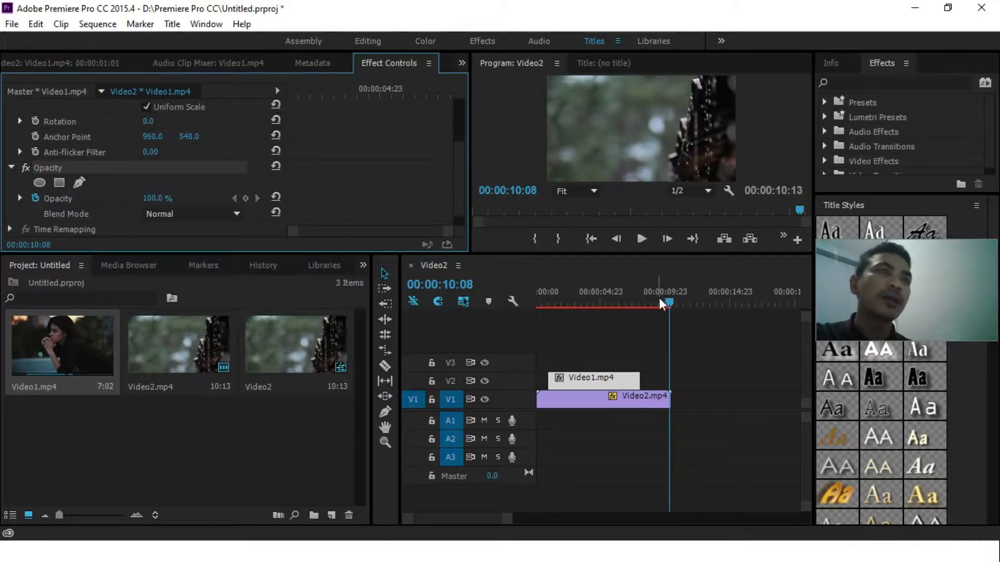
# Set the Video1.mp4 clip's opacity to 0% at 00:00:01:02, near the clip's start
pyautogui.moveTo(667, 299); pyautogui.dragTo(546, 310)
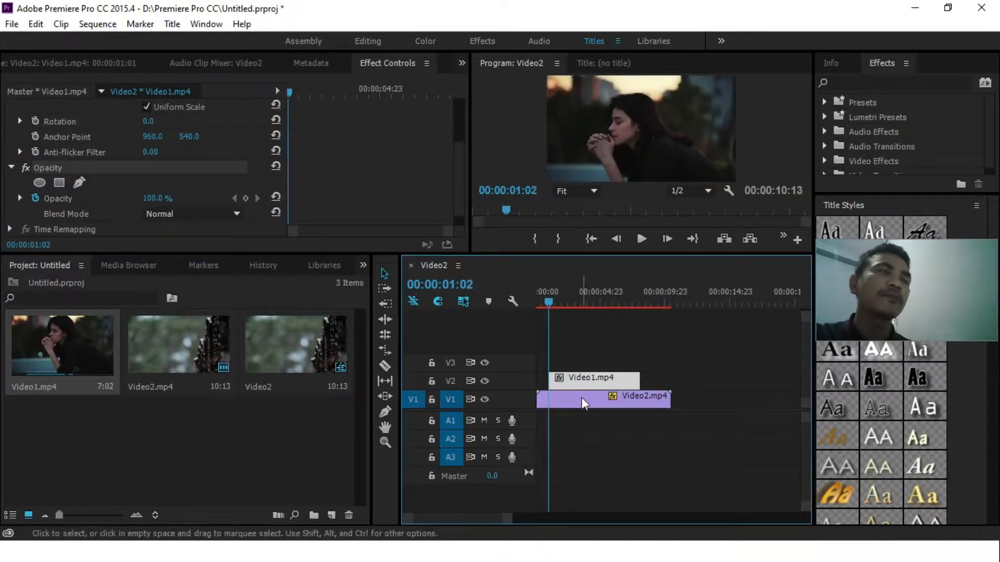
pyautogui.click(157, 199)
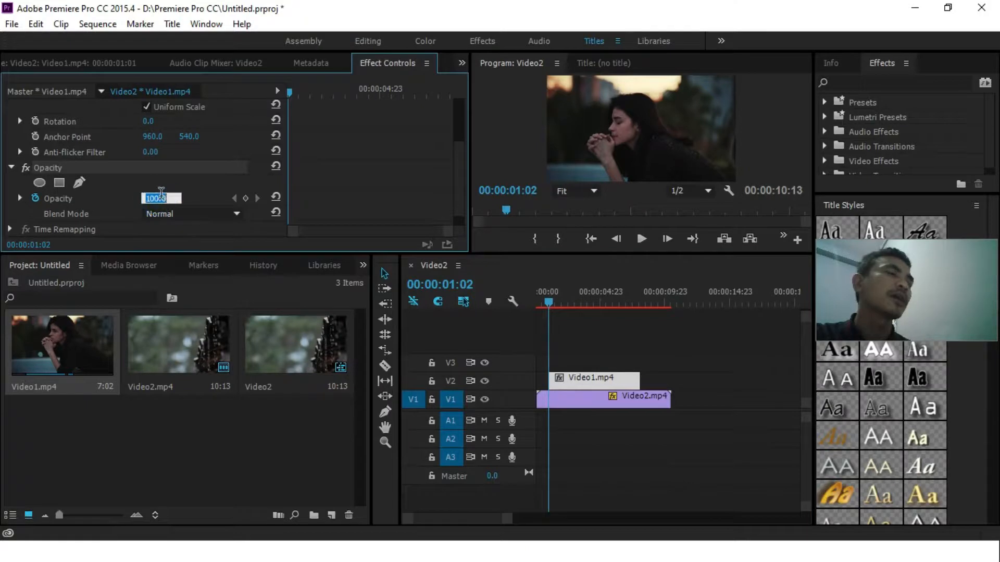
pyautogui.write('0')
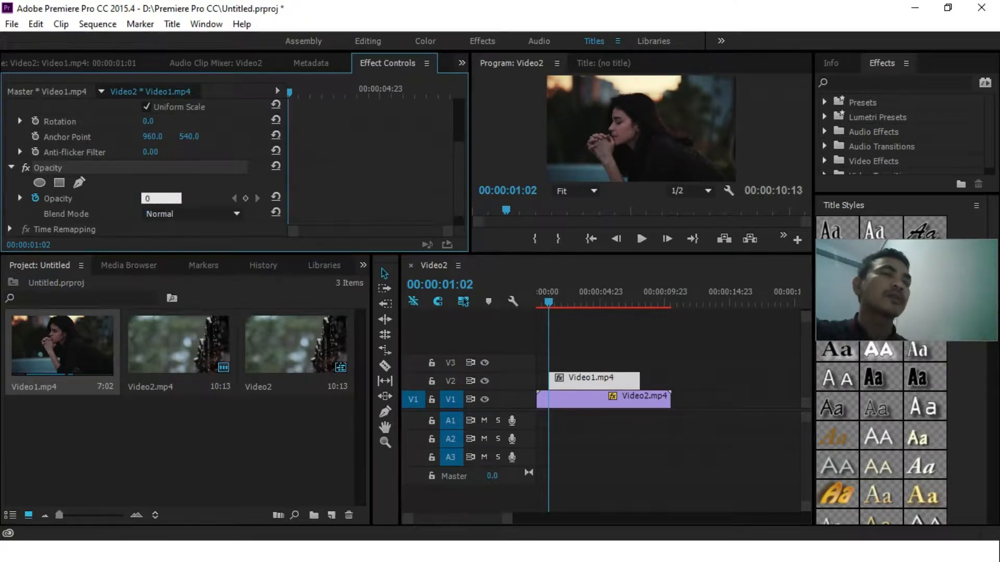
pyautogui.press('Return')
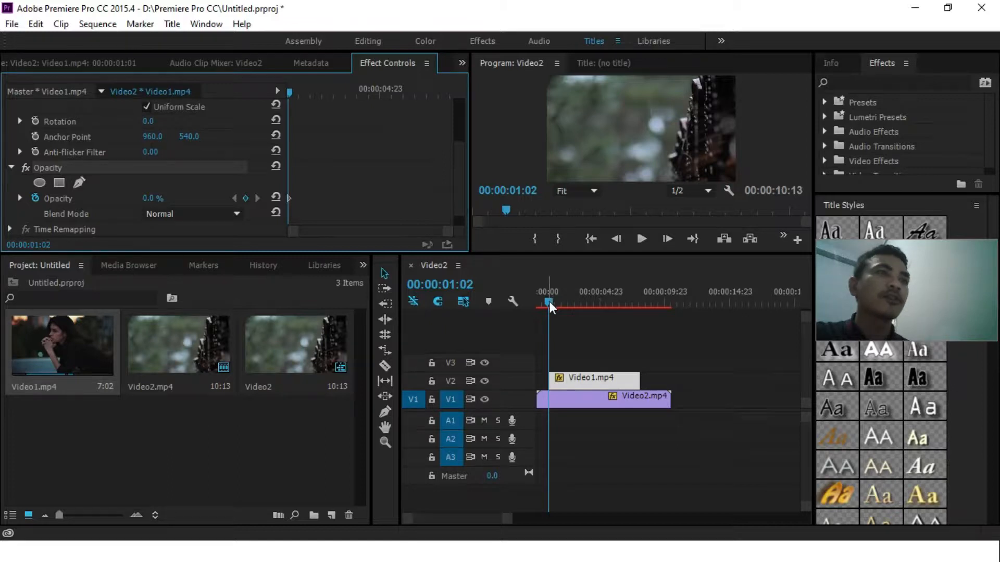
# Set the Video1.mp4 clip's opacity to 30% at 00:00:02:05
pyautogui.moveTo(549, 301); pyautogui.dragTo(565, 301)
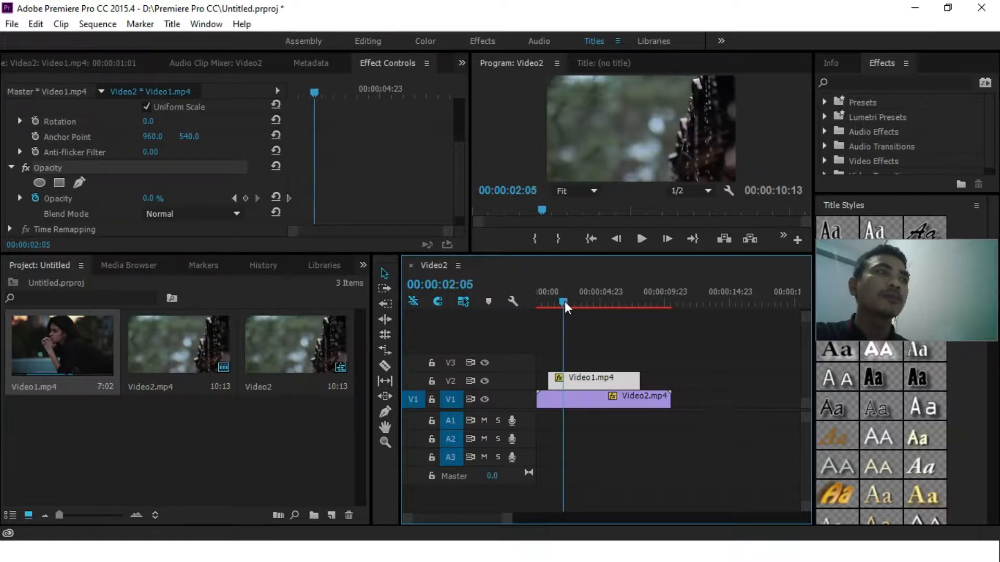
pyautogui.click(156, 199)
pyautogui.write('30')
pyautogui.press('Return')
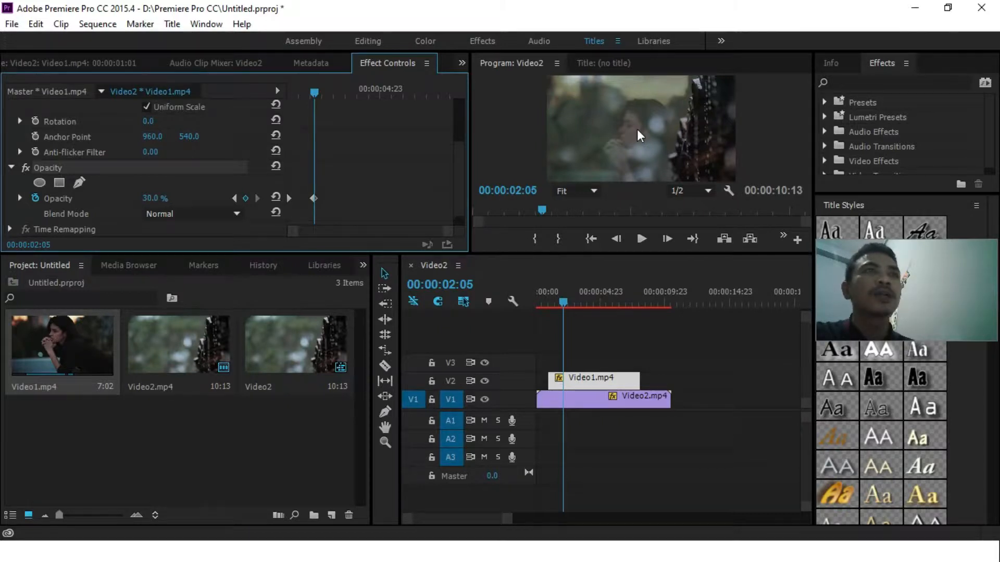
# Add an opacity keyframe to the Video1.mp4 clip at 00:00:07:08, keeping the 30% value
pyautogui.click(563, 300)
pyautogui.moveTo(575, 298); pyautogui.dragTo(630, 302)
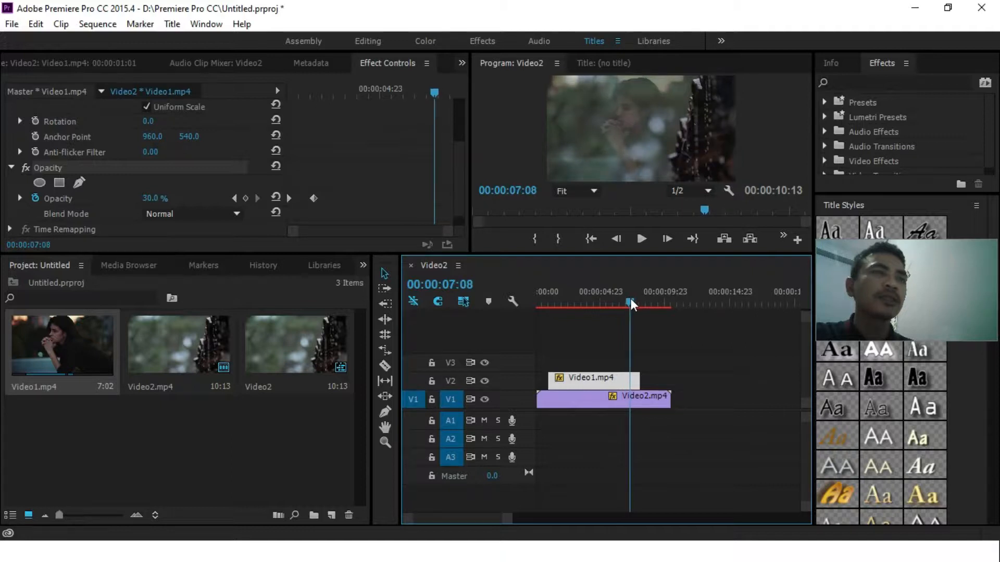
pyautogui.click(246, 198)
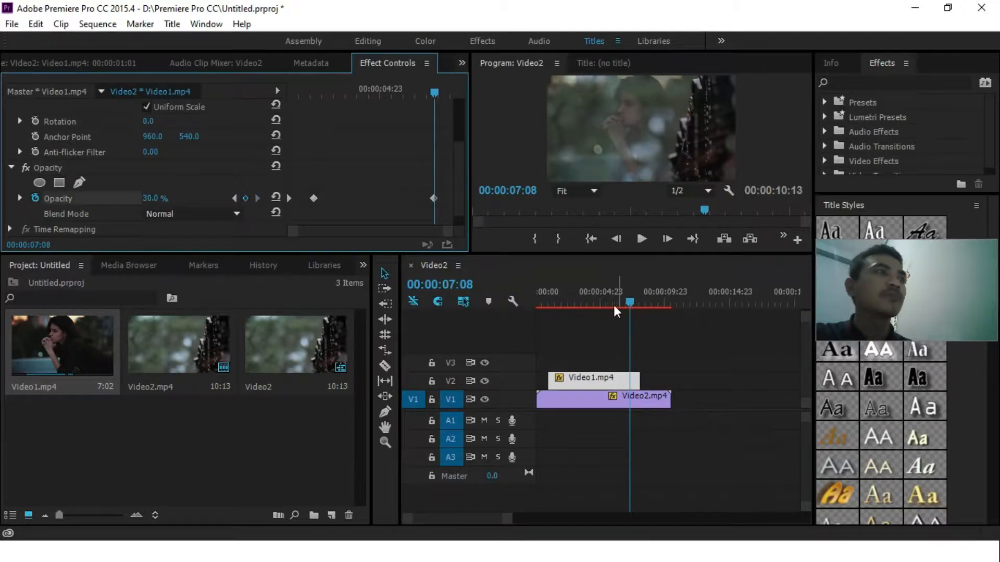
# Set the Video1.mp4 clip's opacity to 0% at 00:00:08:01, at the clip's end
pyautogui.moveTo(633, 301); pyautogui.dragTo(639, 301)
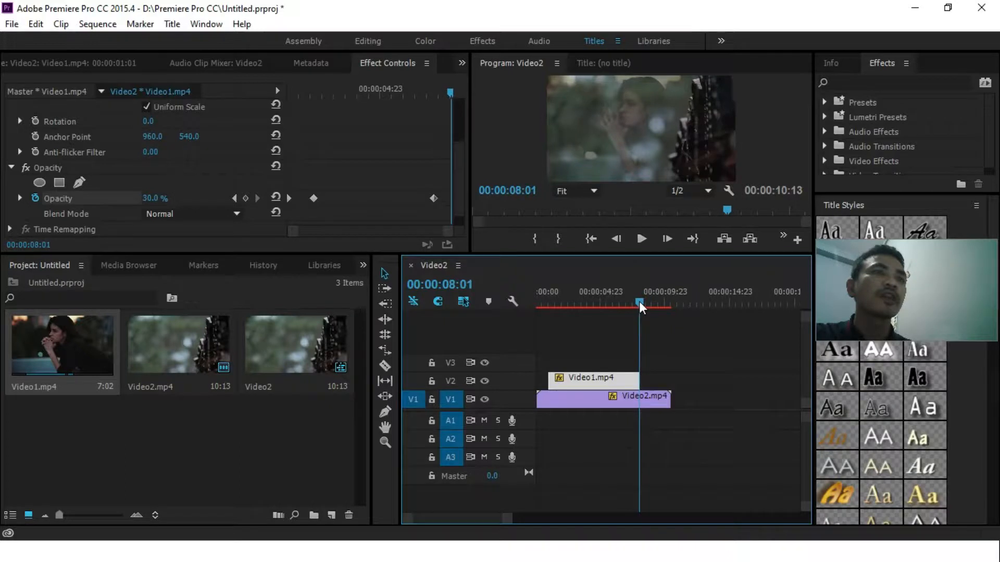
pyautogui.click(154, 198)
pyautogui.write('0')
pyautogui.press('Return')
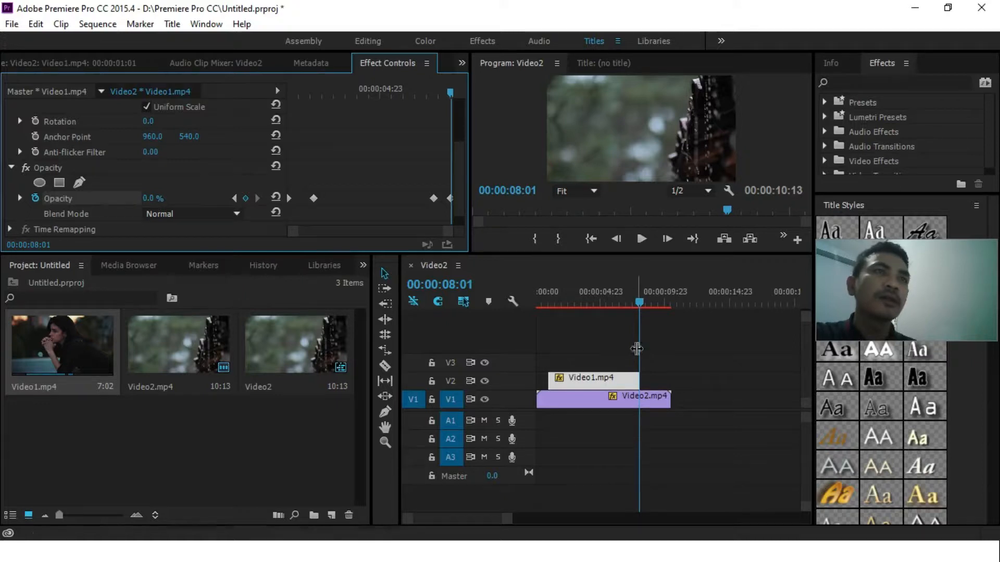
# Play the sequence from its start to preview the Video1.mp4 fade-in over Video2.mp4, and stop playback
pyautogui.moveTo(638, 299); pyautogui.dragTo(551, 301)
pyautogui.press('Home')
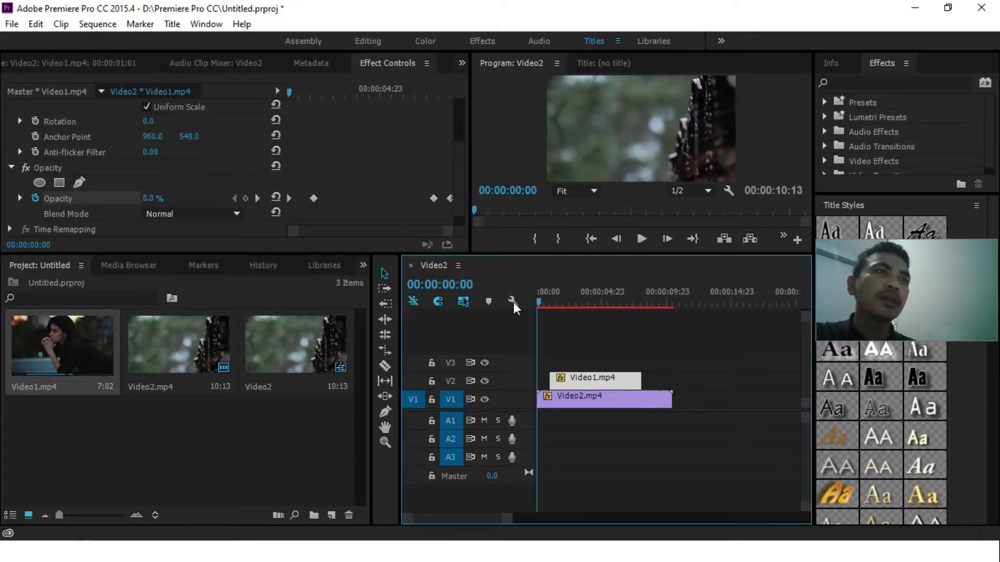
pyautogui.click(642, 239)
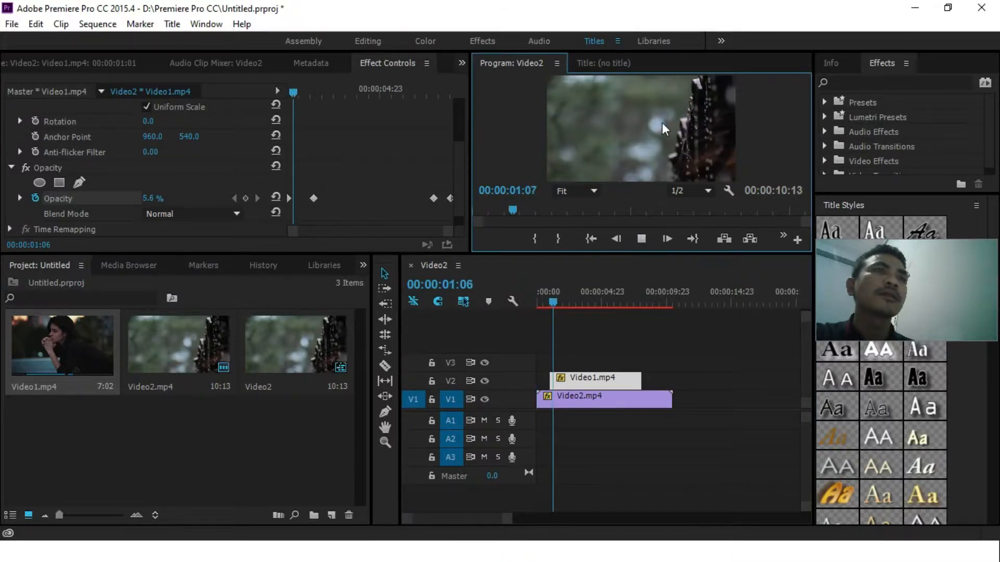
pyautogui.press('Home')
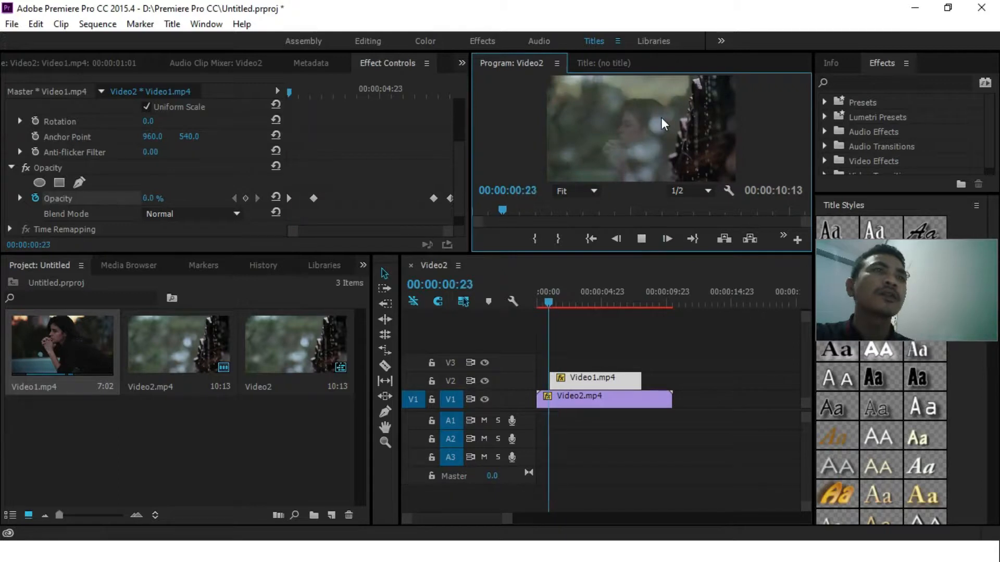
pyautogui.press('Left')
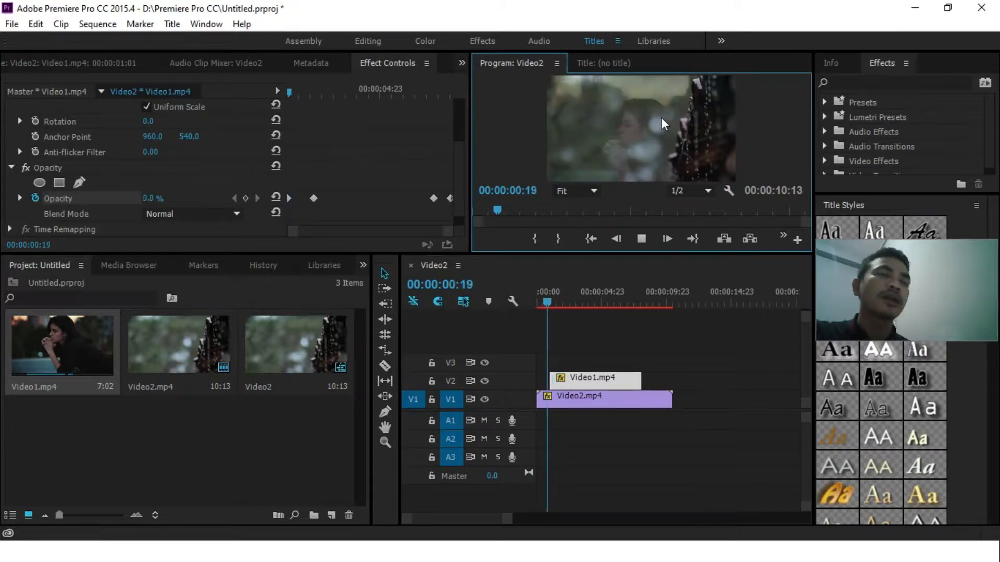
pyautogui.press('space')
pyautogui.click(642, 238)
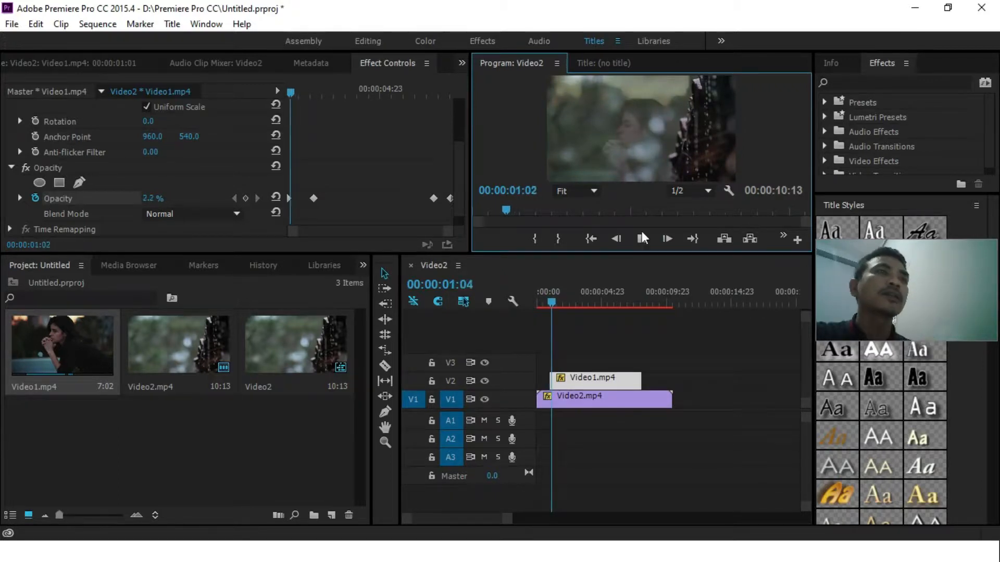
pyautogui.click(642, 235)
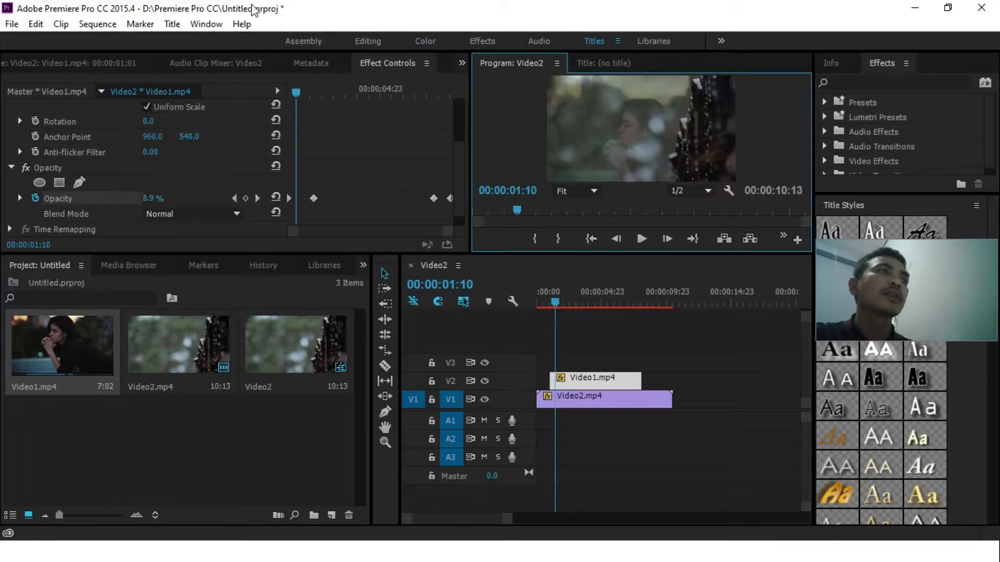
# Export the Video2 sequence as the AVI file Video2.avi with audio export turned off
pyautogui.click(14, 24)
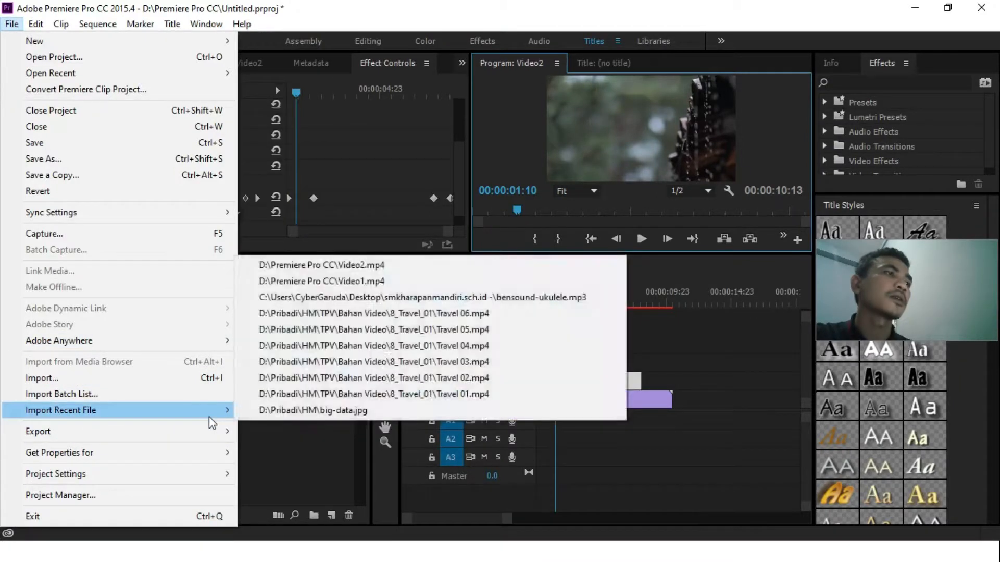
pyautogui.moveTo(208, 430)
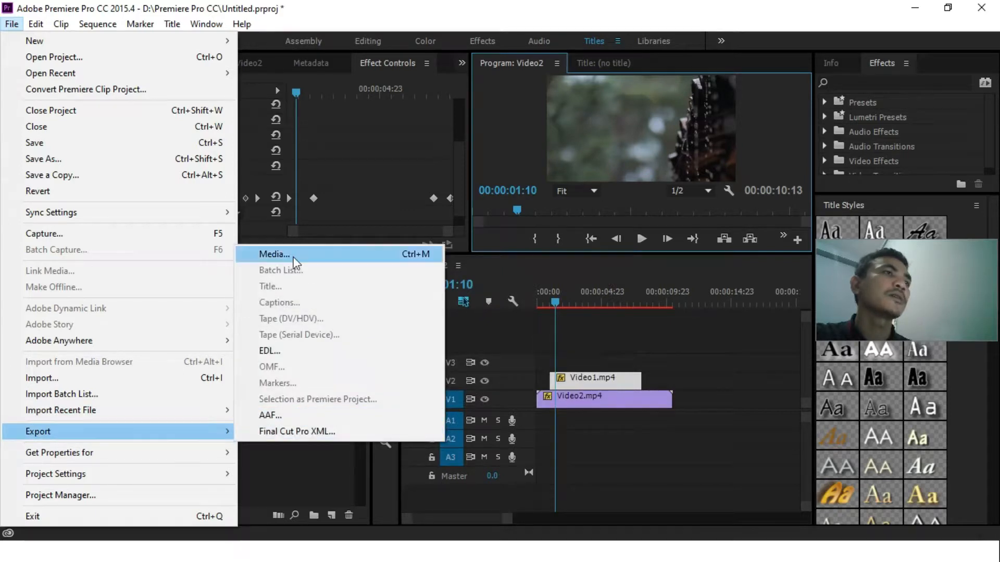
pyautogui.click(292, 255)
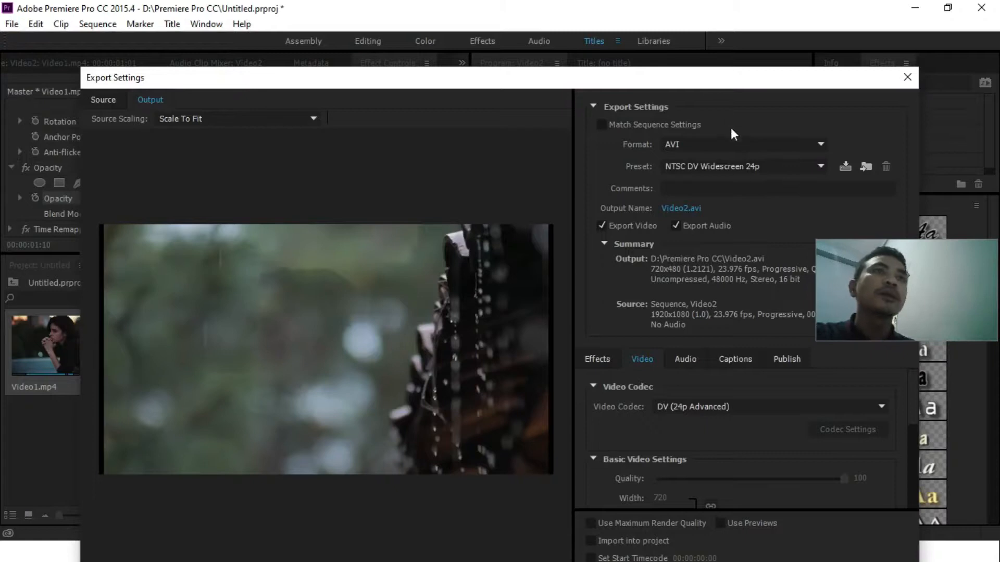
pyautogui.moveTo(718, 75); pyautogui.dragTo(573, 38)
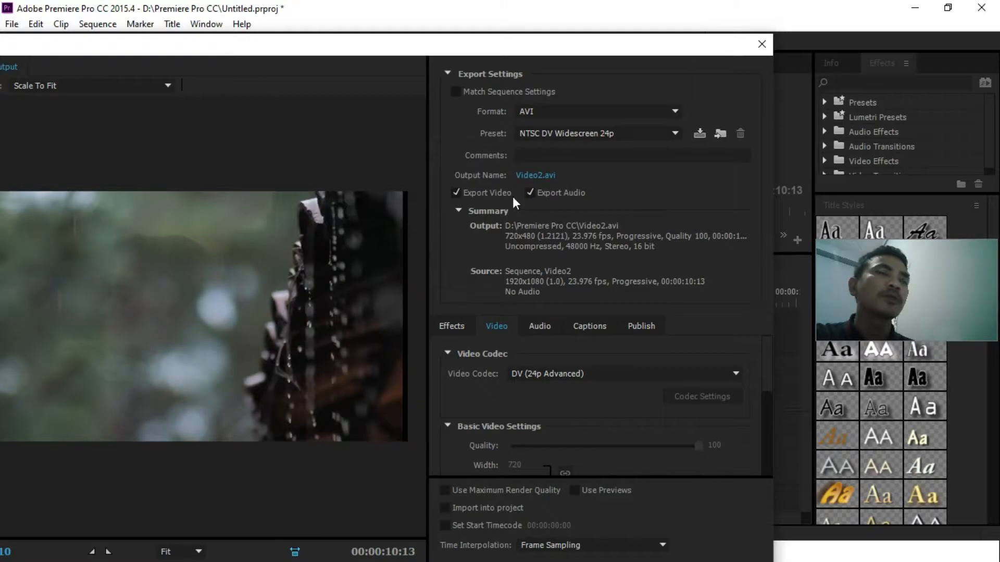
pyautogui.click(527, 193)
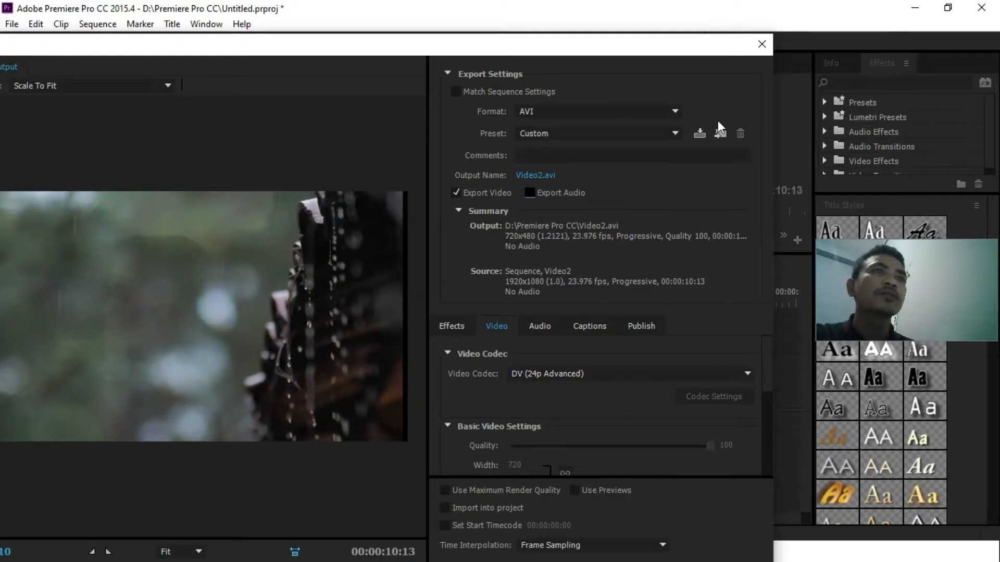
pyautogui.moveTo(673, 51); pyautogui.dragTo(681, 7)
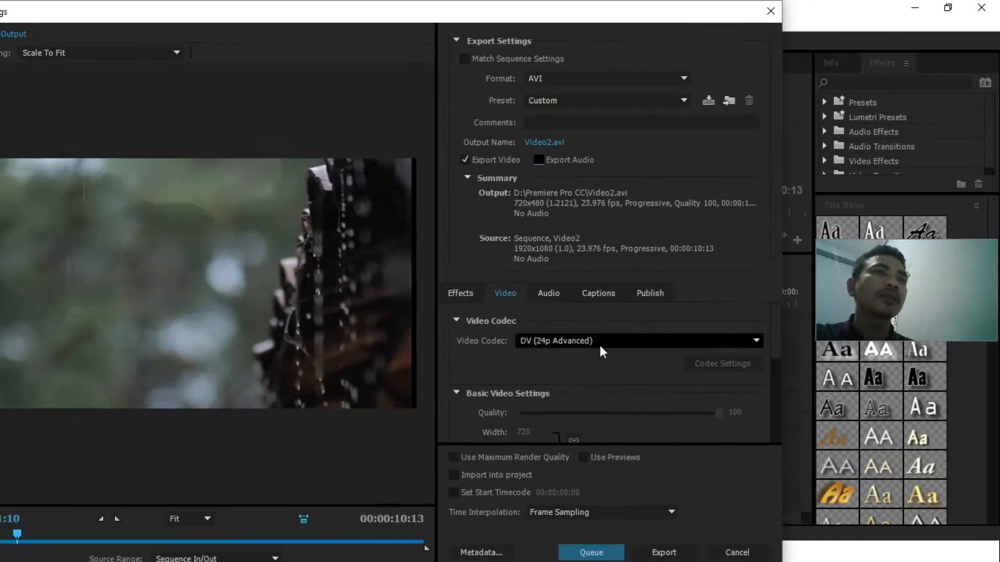
pyautogui.click(661, 551)
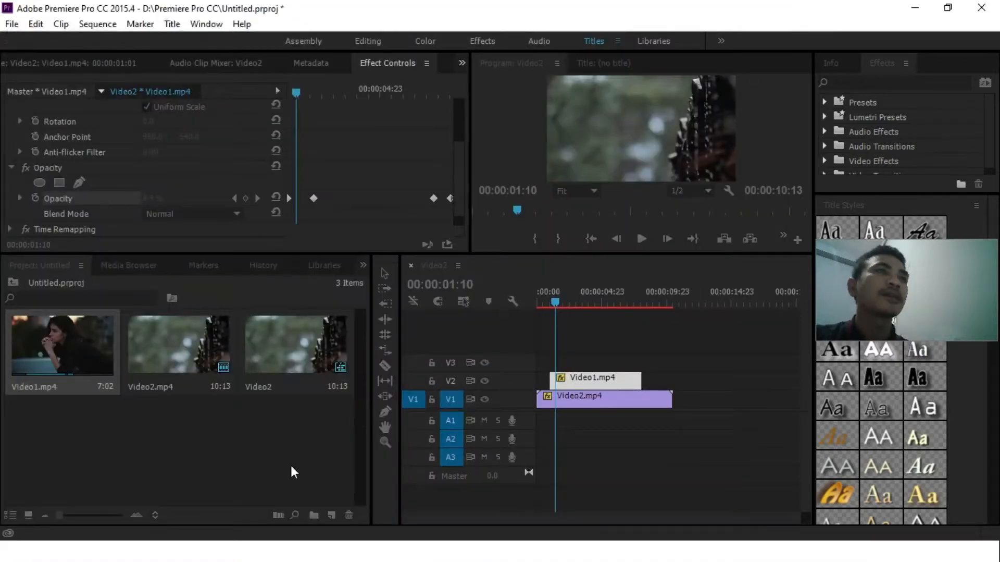
# Switch to the D:\Premiere Pro CC folder in File Explorer, play the exported Video2.avi in VLC media player, and minimize the player
pyautogui.hotkey('alt', 'Tab')
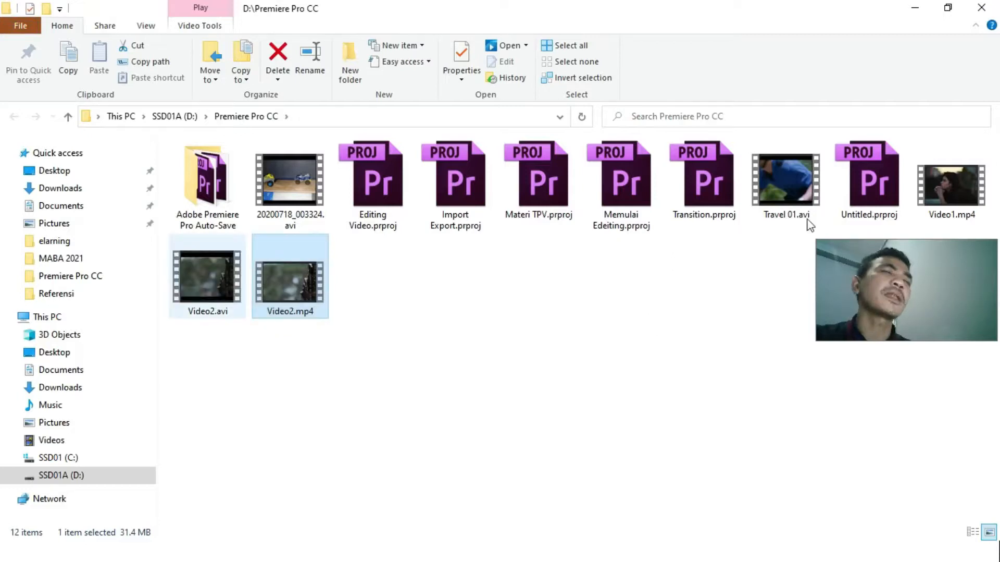
pyautogui.click(189, 264)
pyautogui.rightClick(196, 265)
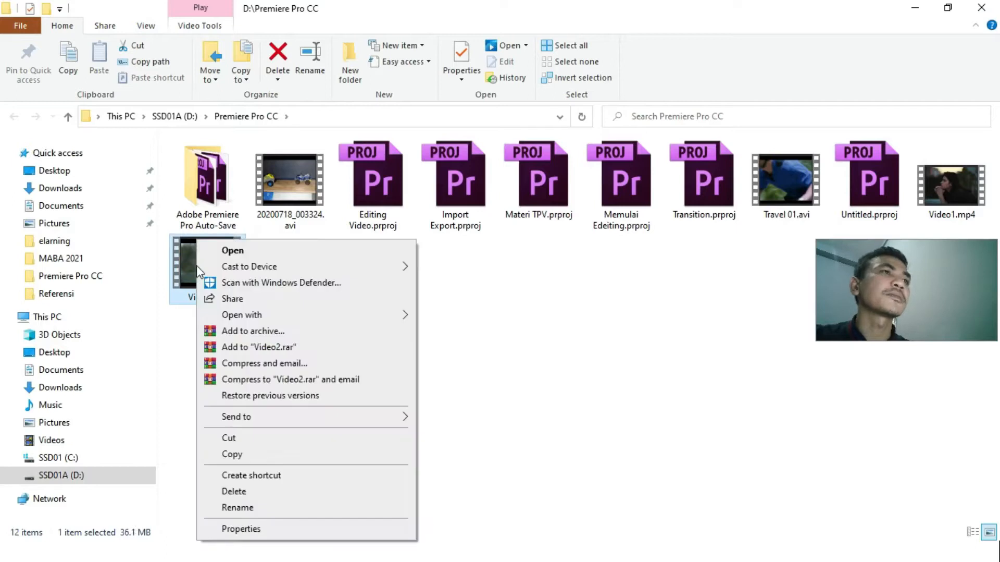
pyautogui.moveTo(337, 319)
pyautogui.click(457, 348)
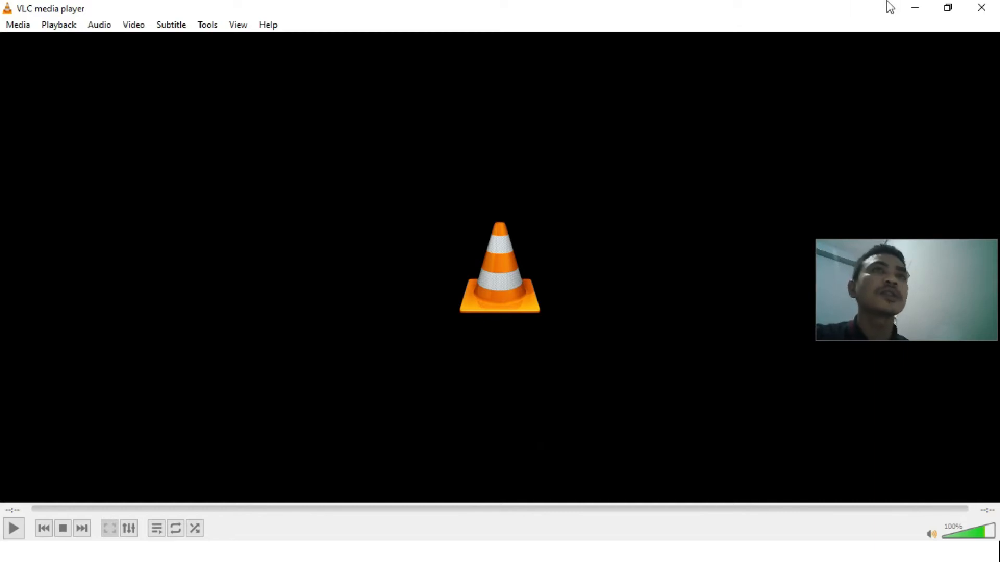
pyautogui.click(916, 12)
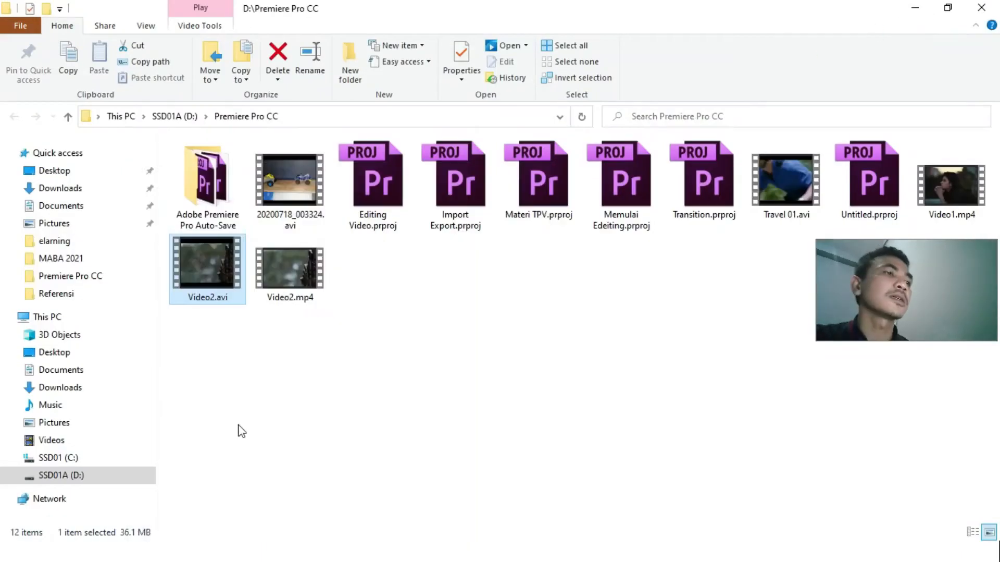
# Switch to Chrome to view the Mixkit page of free drone stock videos
pyautogui.hotkey('alt', 'Tab')
pyautogui.hotkey('alt', 'Tab')
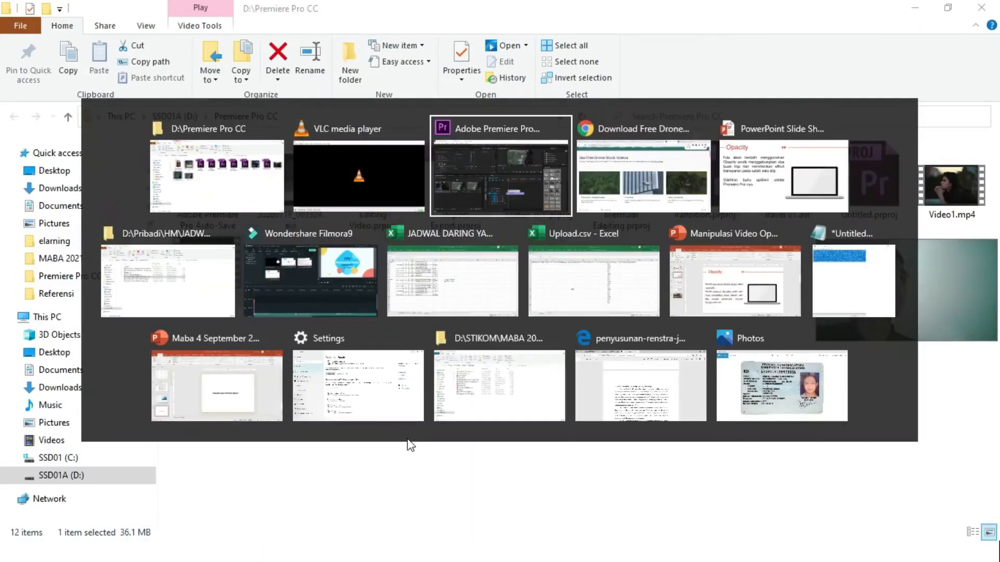
pyautogui.hotkey('alt', 'Tab')
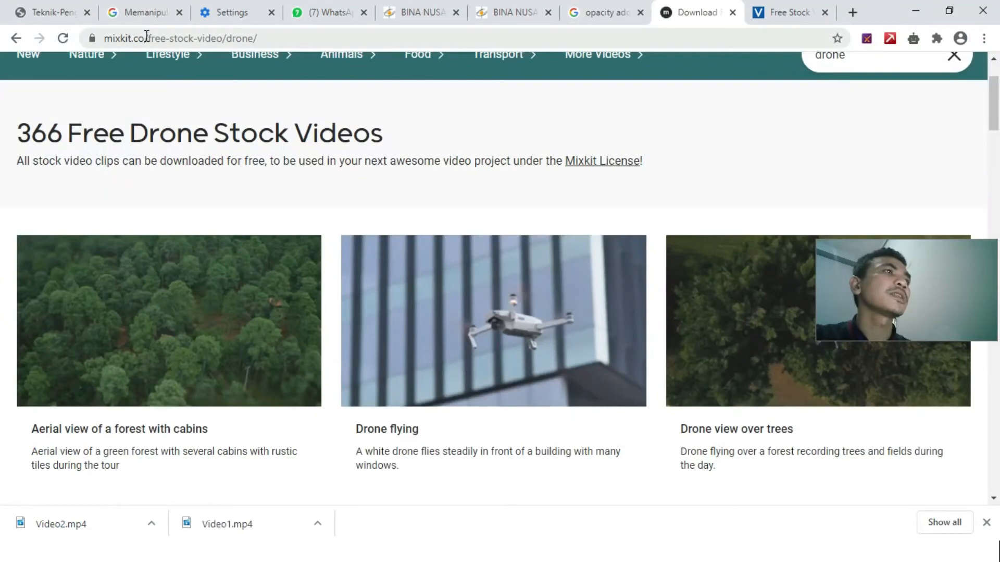